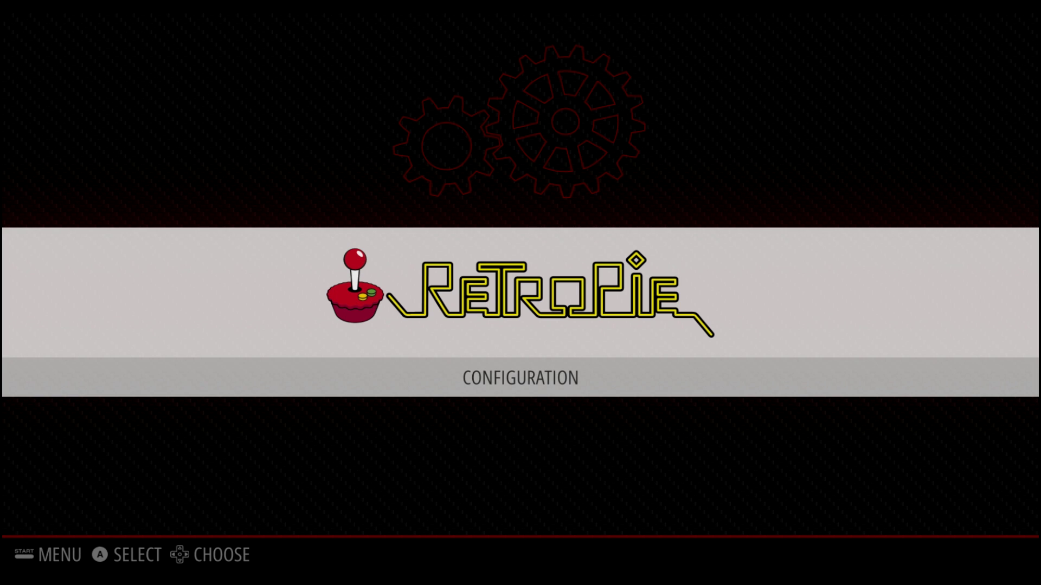
Launch RetroPie Setup from the Configuration system's tool list.
key("Return")
key("Down")
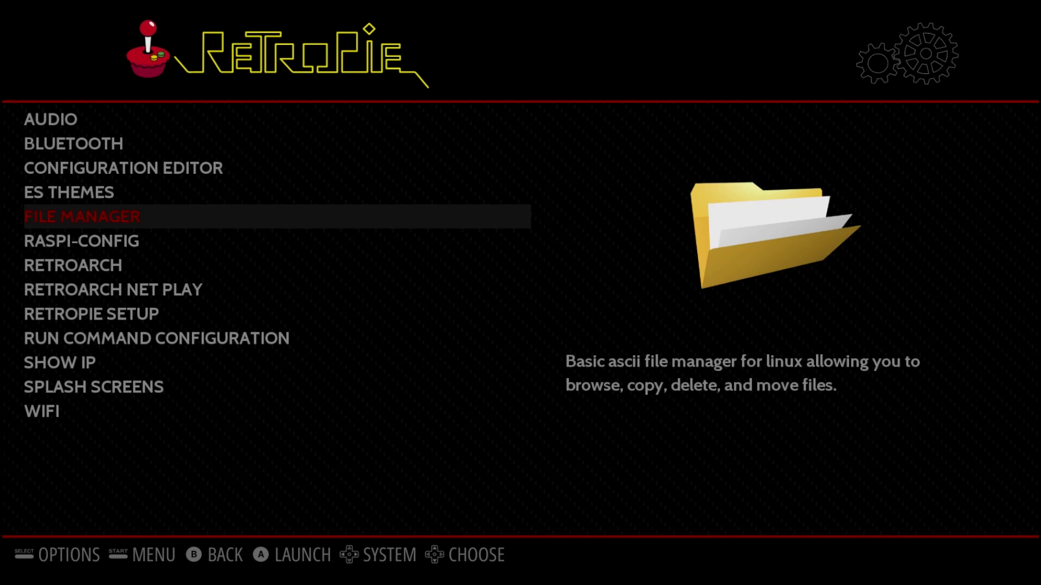
key("Down")
key("Down")
key("Down")
key("Down")
key("Down")
key("Up")
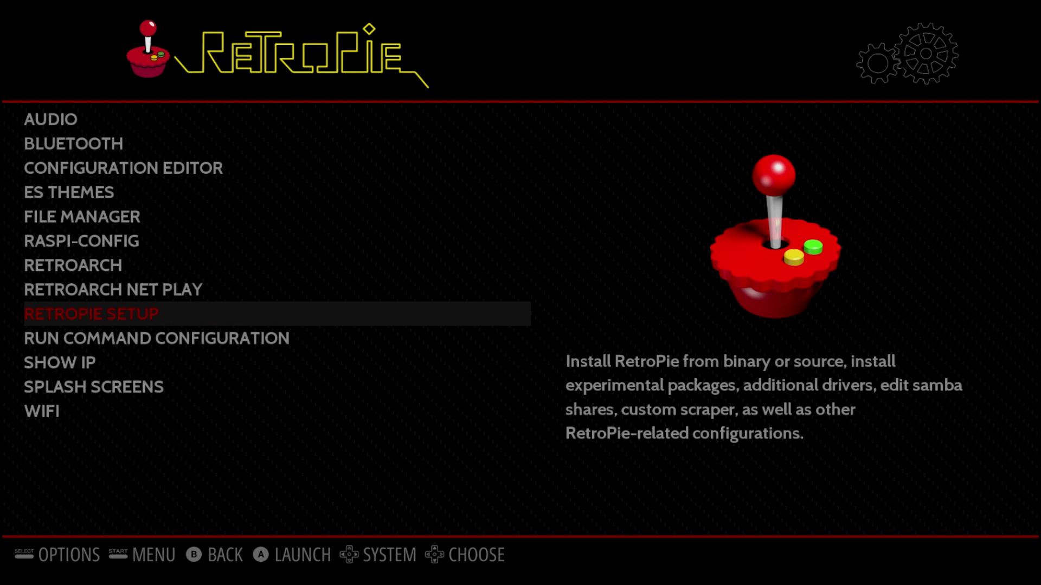
key("Return")
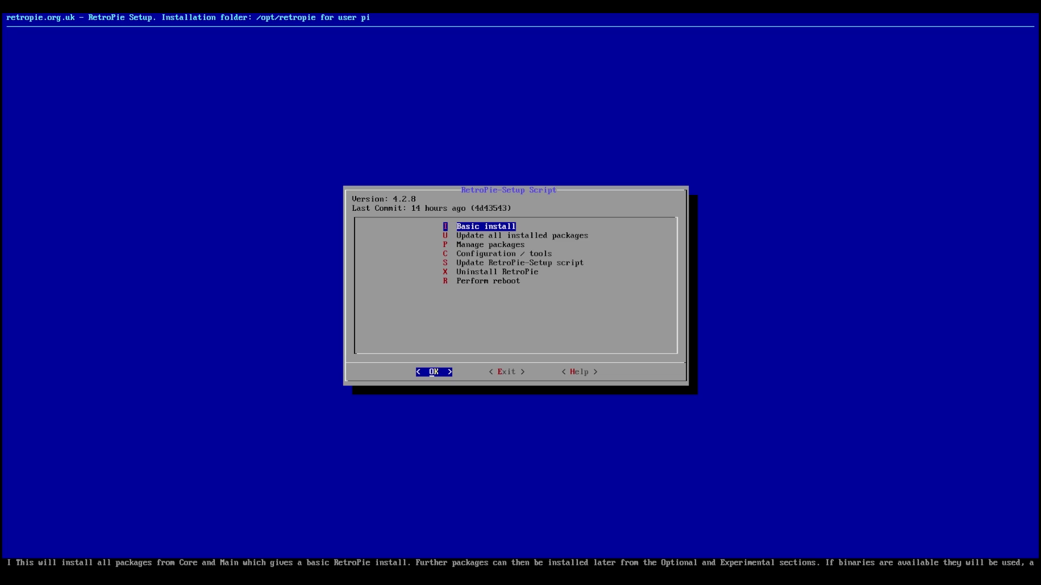
Go to Manage packages > opt and scroll down to 239 lr-nxengine.
key("Down")
key("Down")
key("Return")
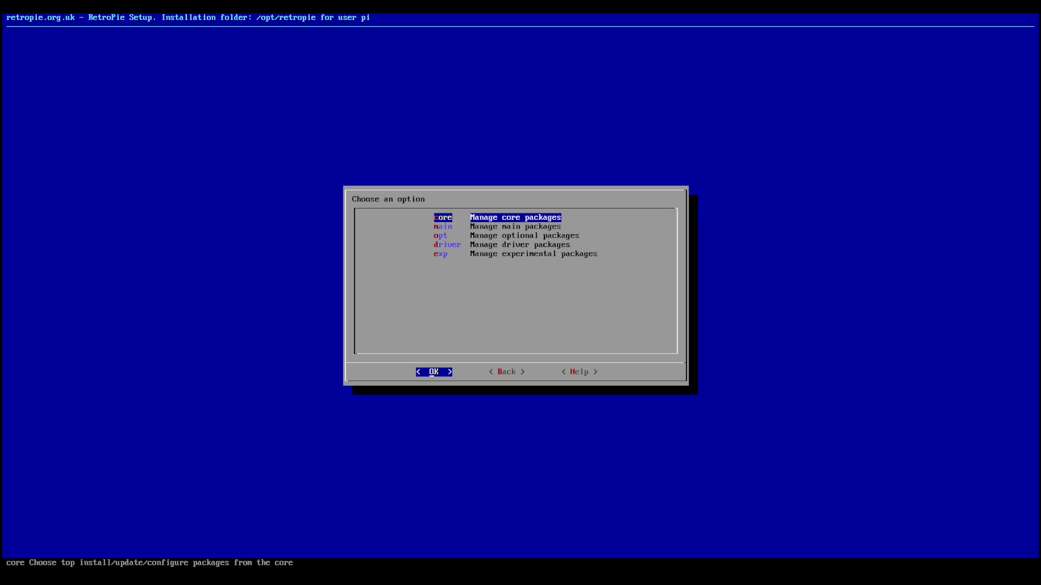
key("Down")
key("Down")
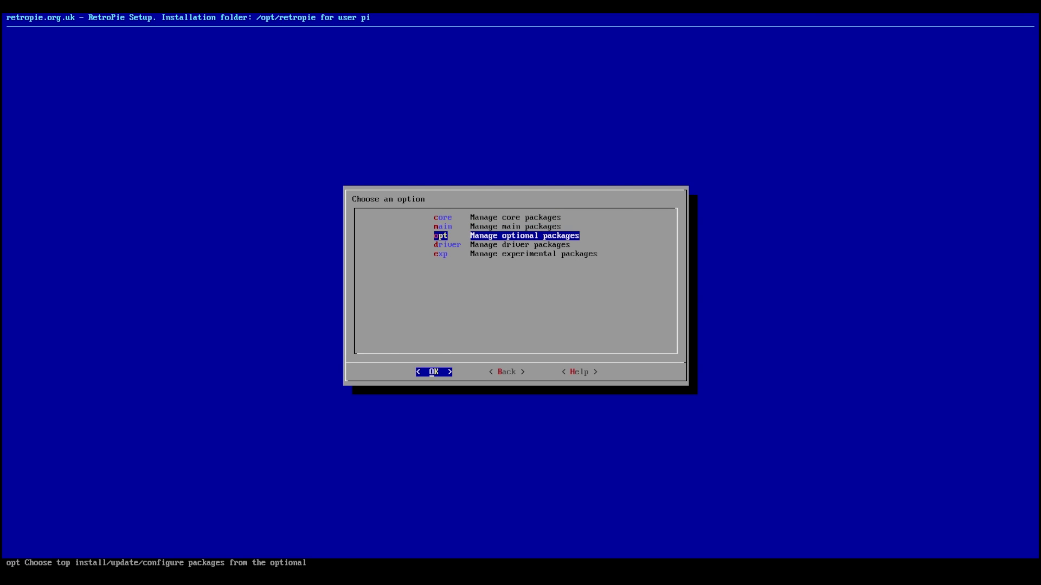
key("Return")
key("Down")
key("Down")
key("Down")
key("Down")
key("Down")
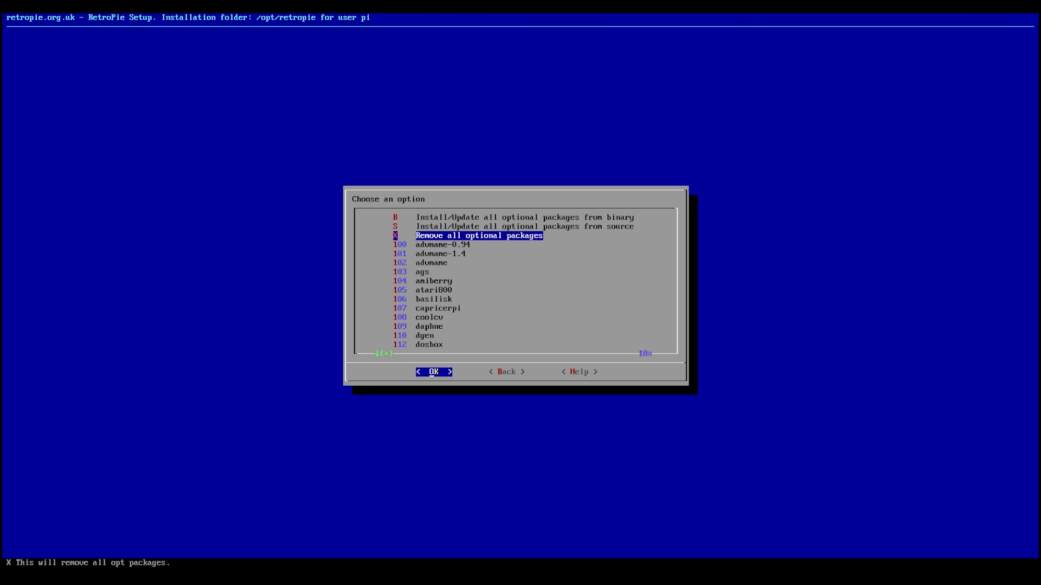
key("Down")
key("Down")
key("Down")
key("Down")
key("Down")
key("Down")
key("Down")
key("Down")
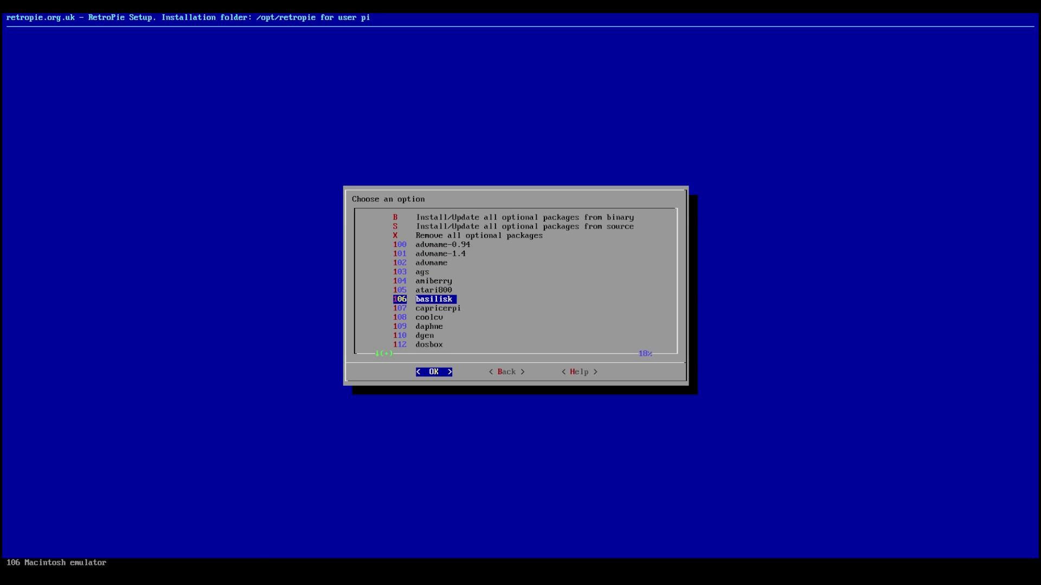
key("Down")
key("Down")
key("Down")
key("Down")
key("Down")
key("Down")
key("Down")
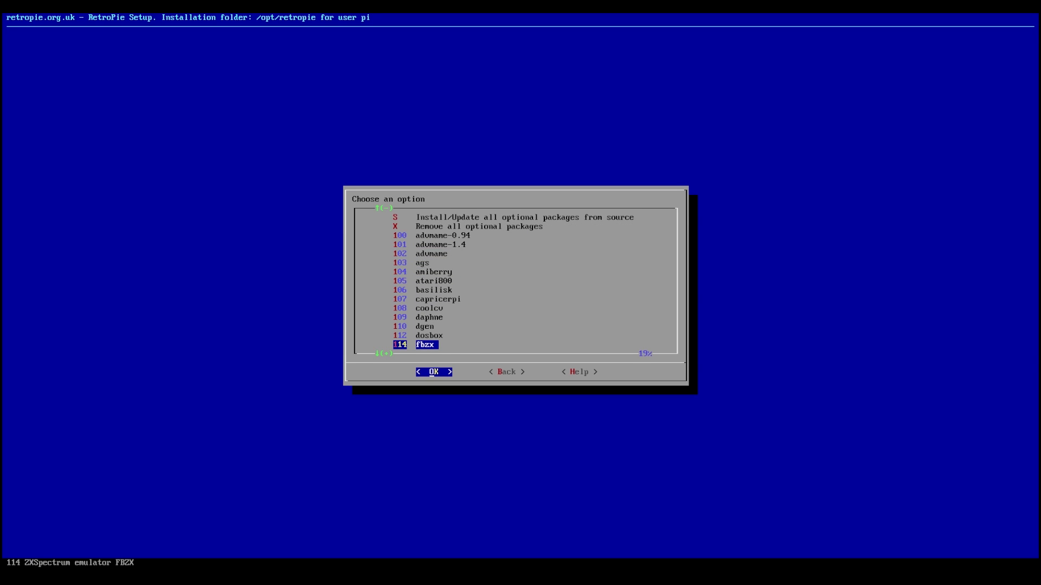
key("Down")
key("Down")
key("Down")
key("Down")
key("Down")
key("Down")
key("Down")
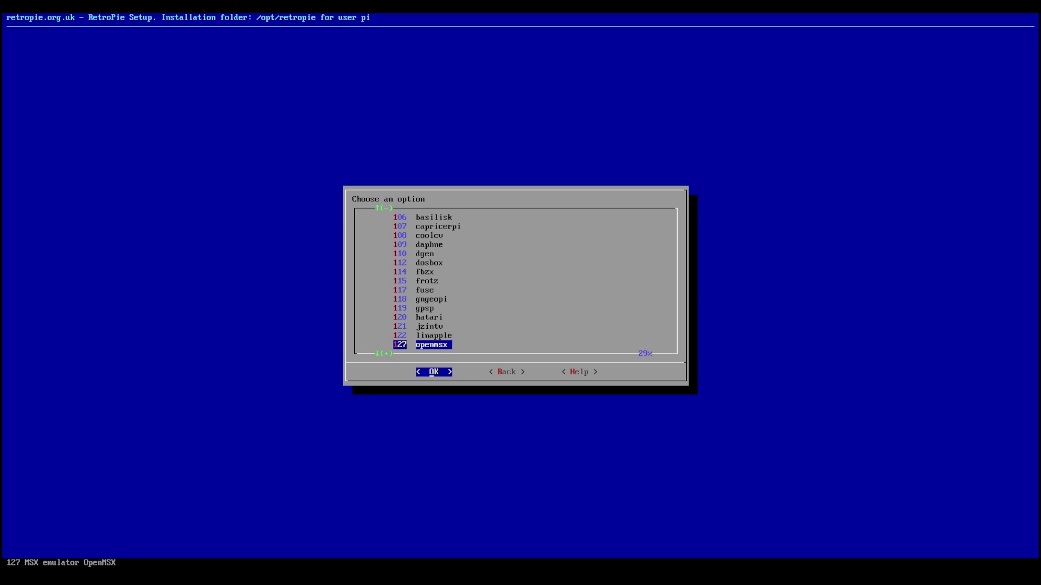
key("Down")
key("Down")
key("Down")
key("Down")
key("Down")
key("Down")
key("Down")
key("Down")
key("Down")
key("Down")
key("Down")
key("Down")
key("Down")
key("Down")
key("Down")
key("Down")
key("Down")
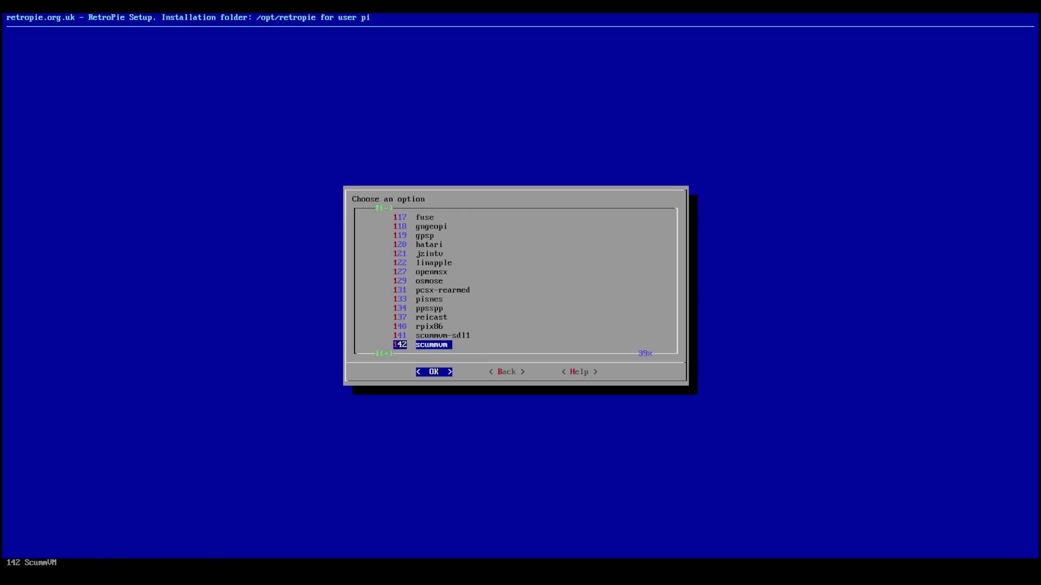
key("Down")
key("Down")
key("Down")
key("Down")
key("Down")
key("Down")
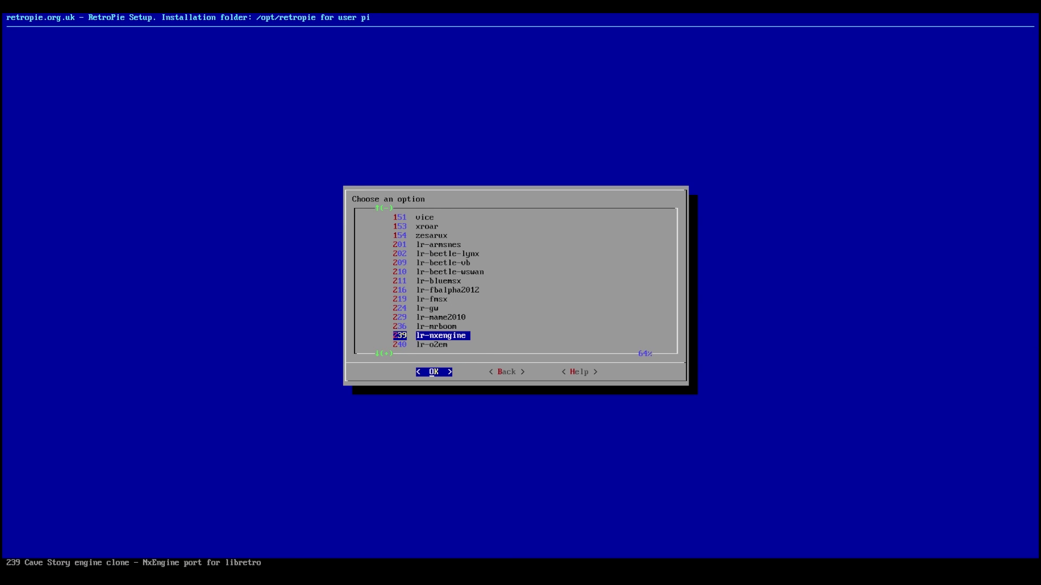
Install lr-nxengine from binary.
key("Return")
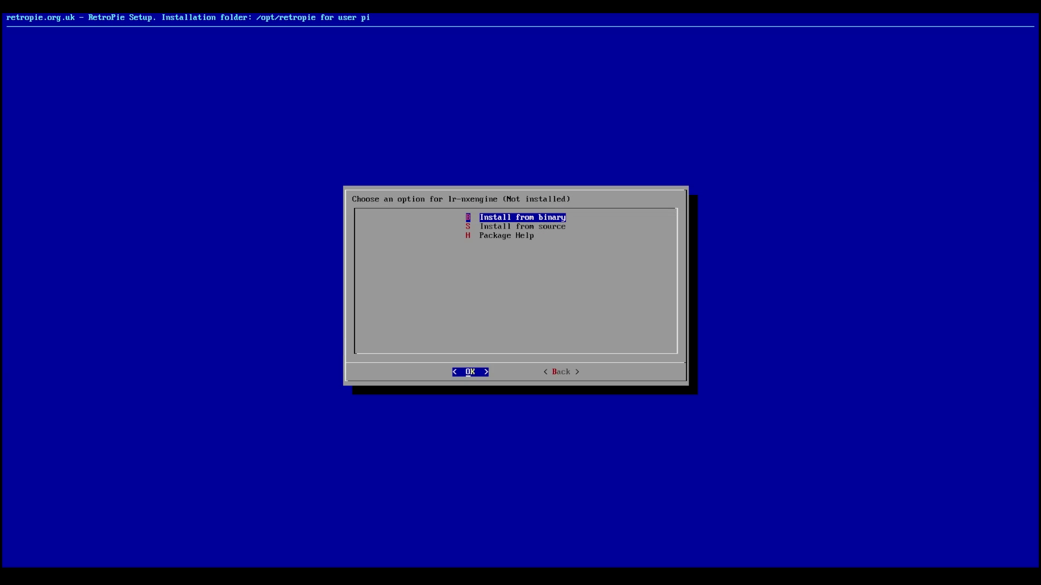
key("Return")
key("Tab")
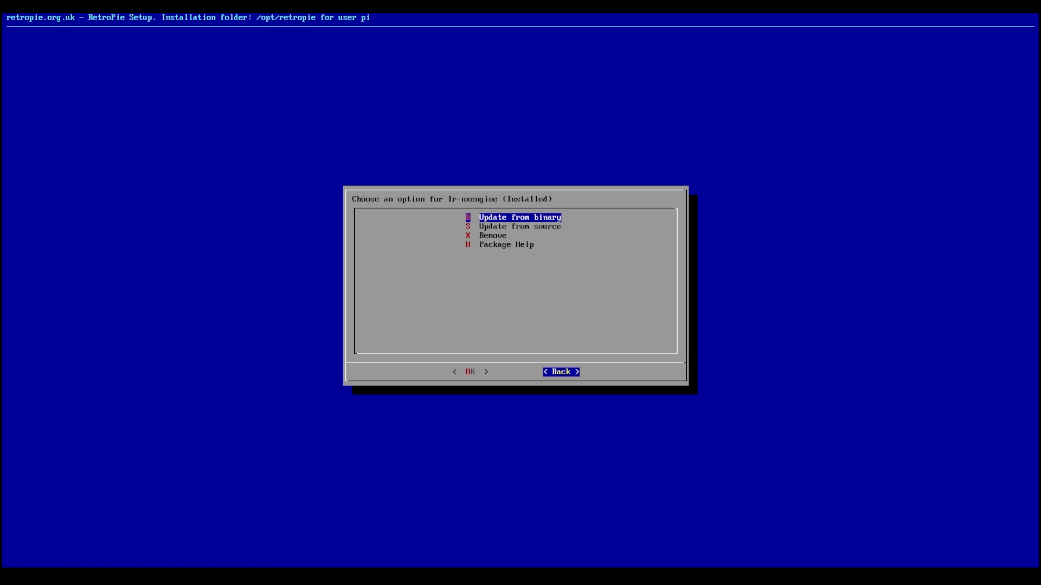
Back out through the package menus, exit RetroPie-Setup and return to the carousel.
key("Return")
key("Tab")
key("Return")
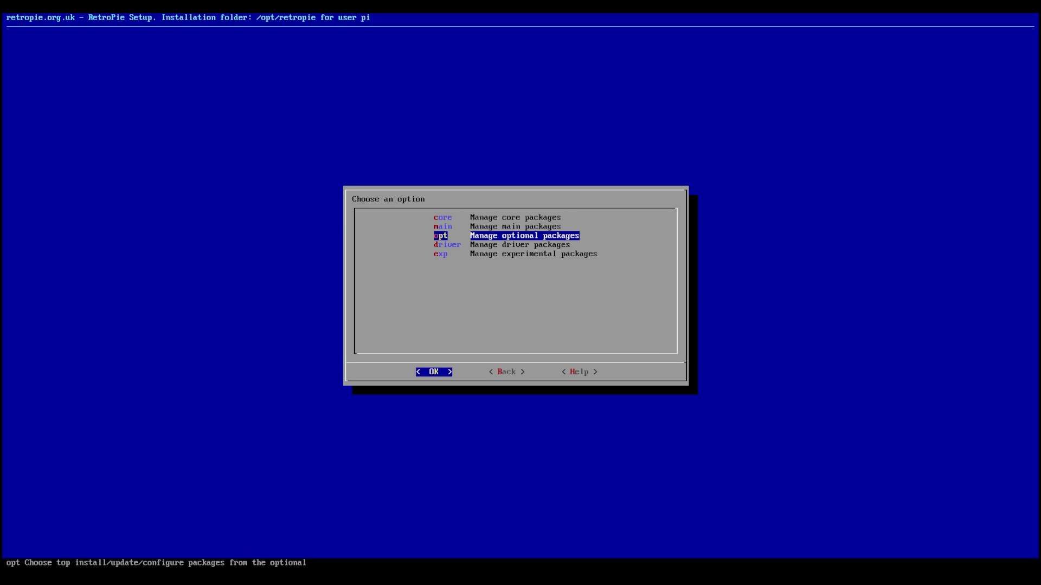
key("Tab")
key("Return")
key("Tab")
key("Up")
key("Up")
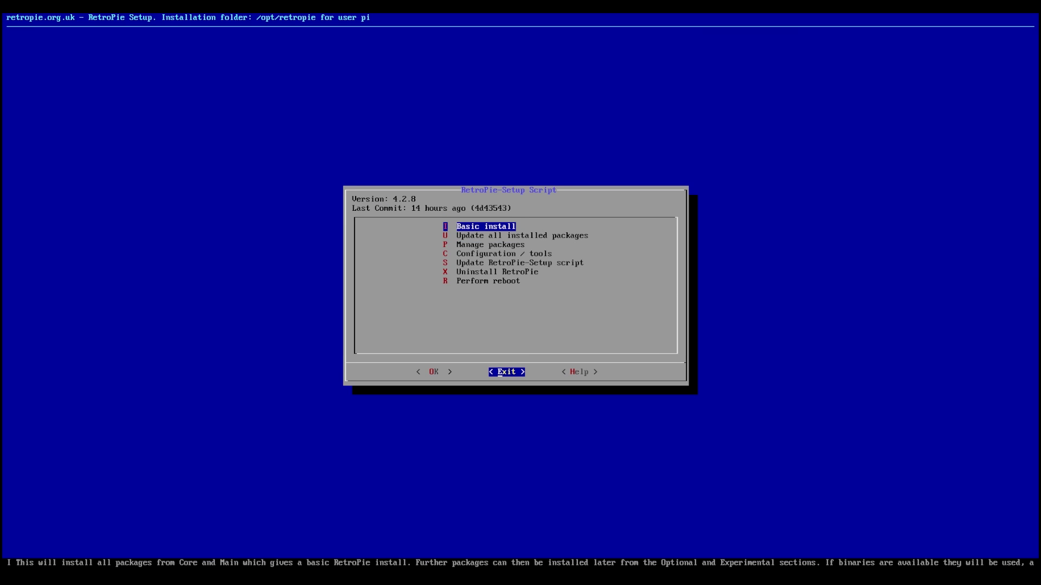
key("Return")
key("Escape")
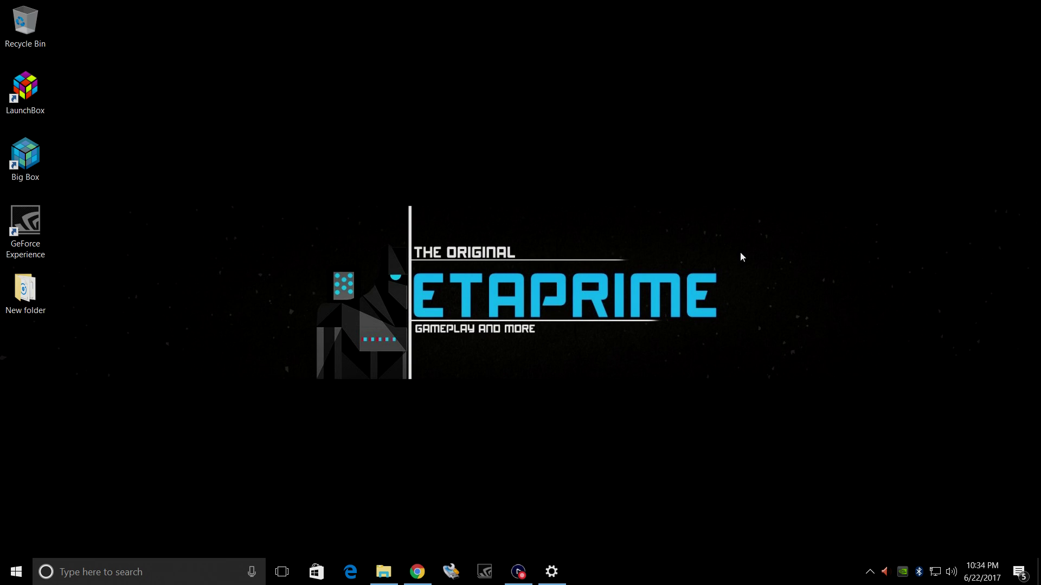
Scroll through the Cave Story wiki setup instructions, then switch to the Download Cave Story tab.
left_click(417, 572)
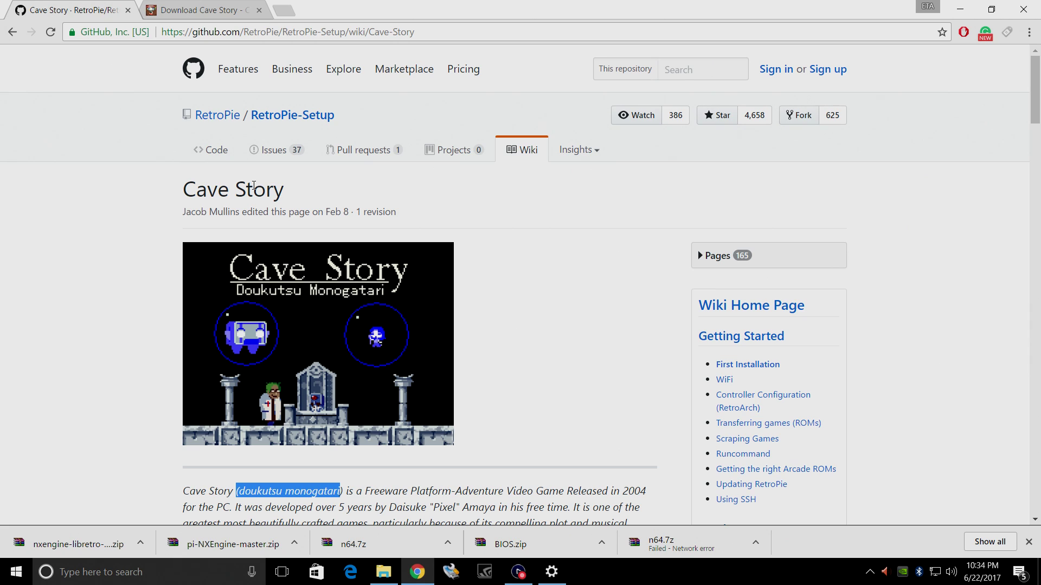
scroll(535, 255, "down", 6)
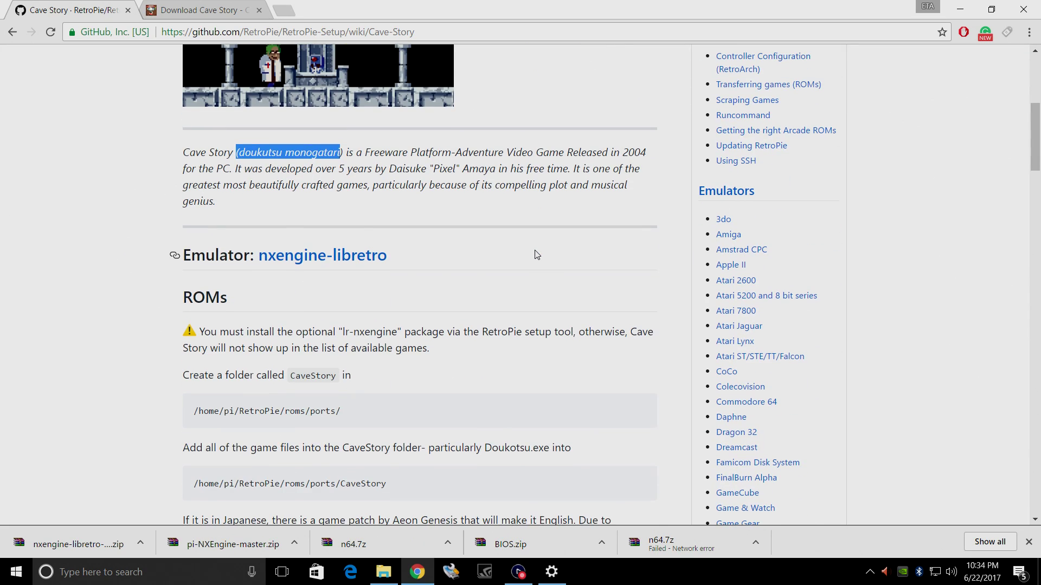
scroll(536, 255, "down", 8)
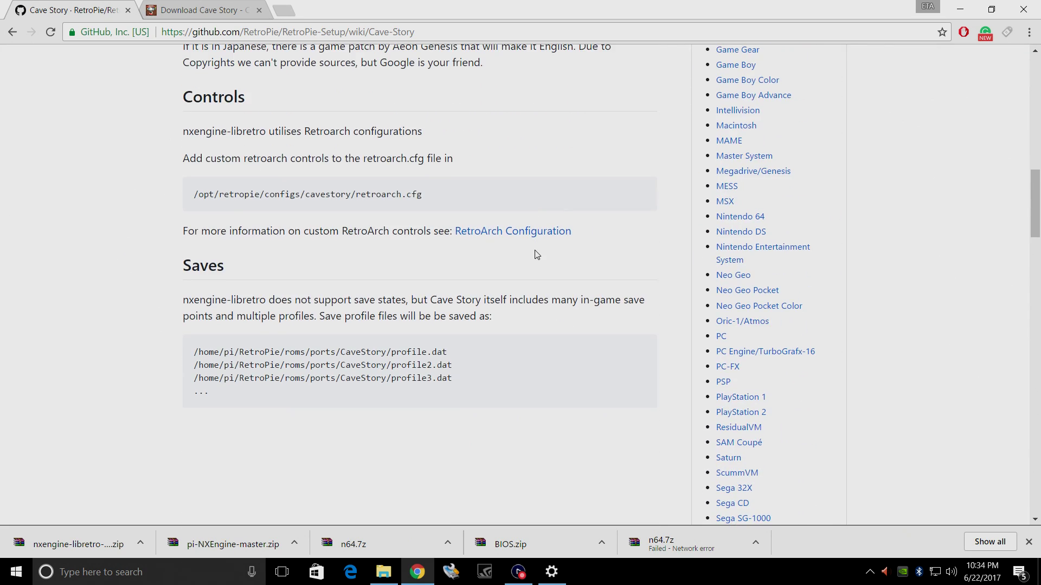
scroll(537, 255, "down", 4)
scroll(536, 255, "up", 20)
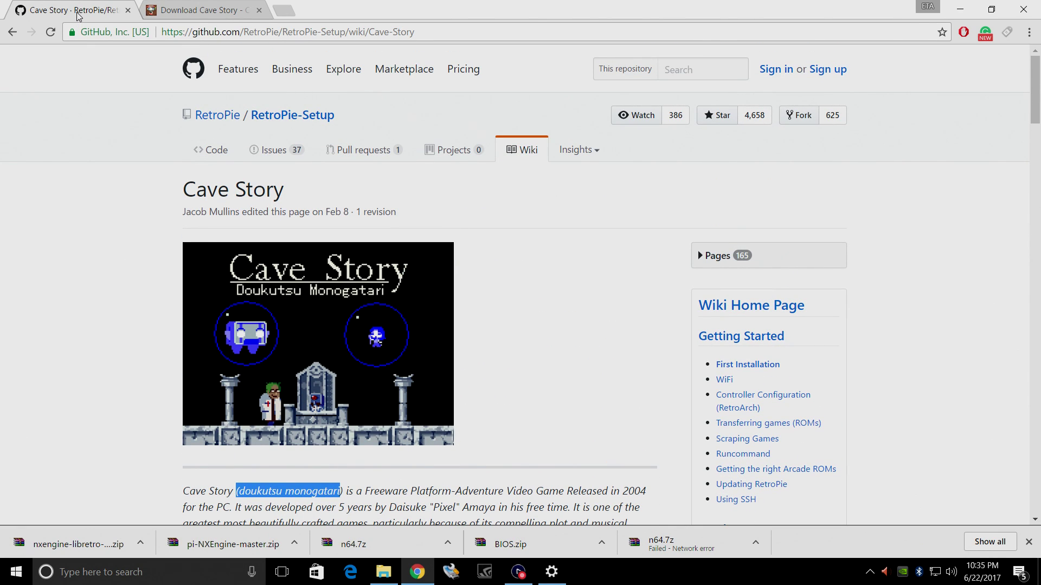
left_click(192, 7)
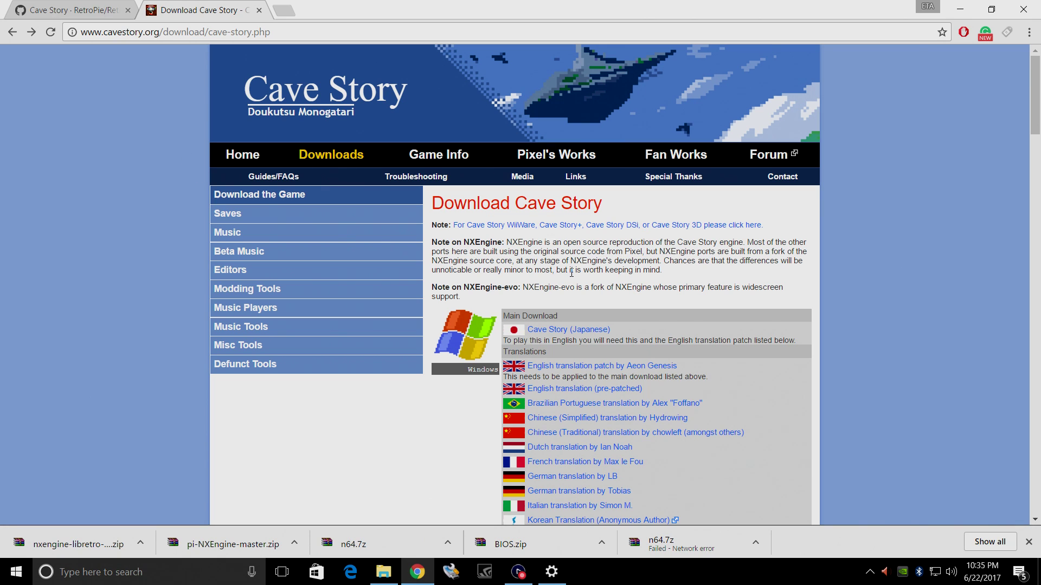
Scroll to RetroArch NXEngine Downloads and follow the RetroArch Port Source Code link.
scroll(571, 272, "down", 20)
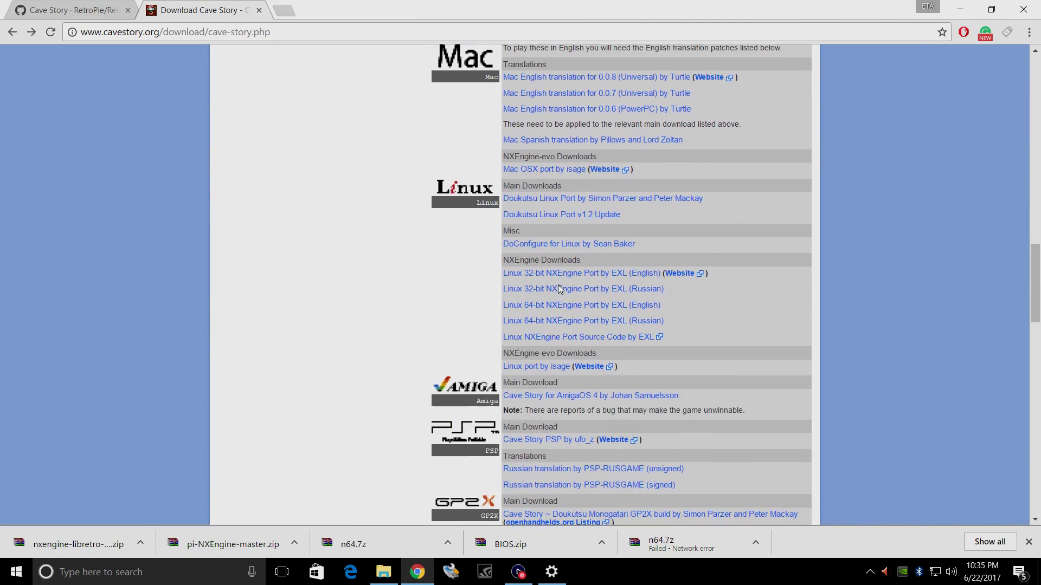
scroll(559, 289, "down", 20)
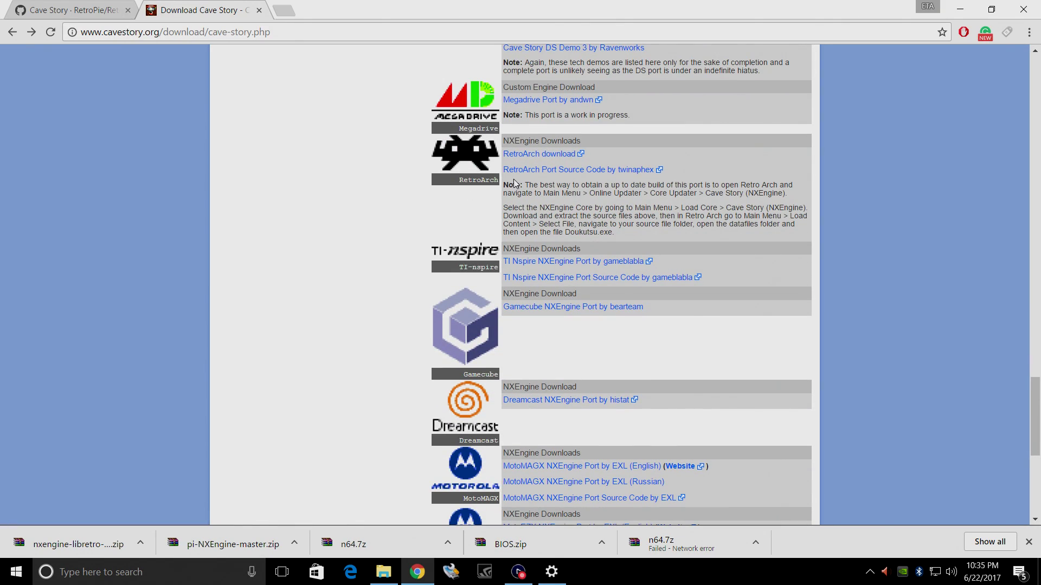
left_click(612, 171)
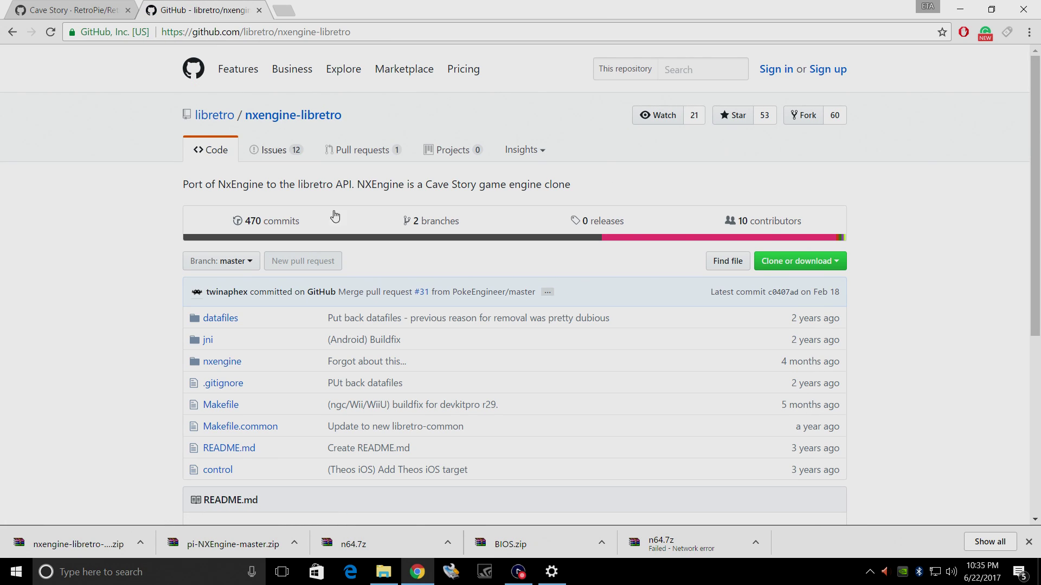
Download the repository as a ZIP and drag nxengine-libretro-master.zip onto the desktop.
left_click(813, 262)
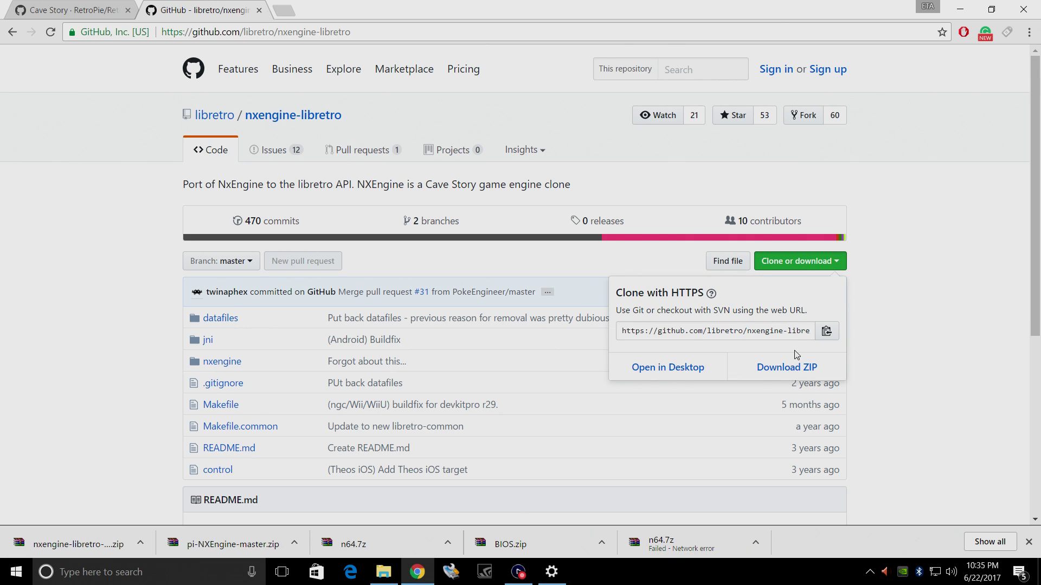
left_click(794, 368)
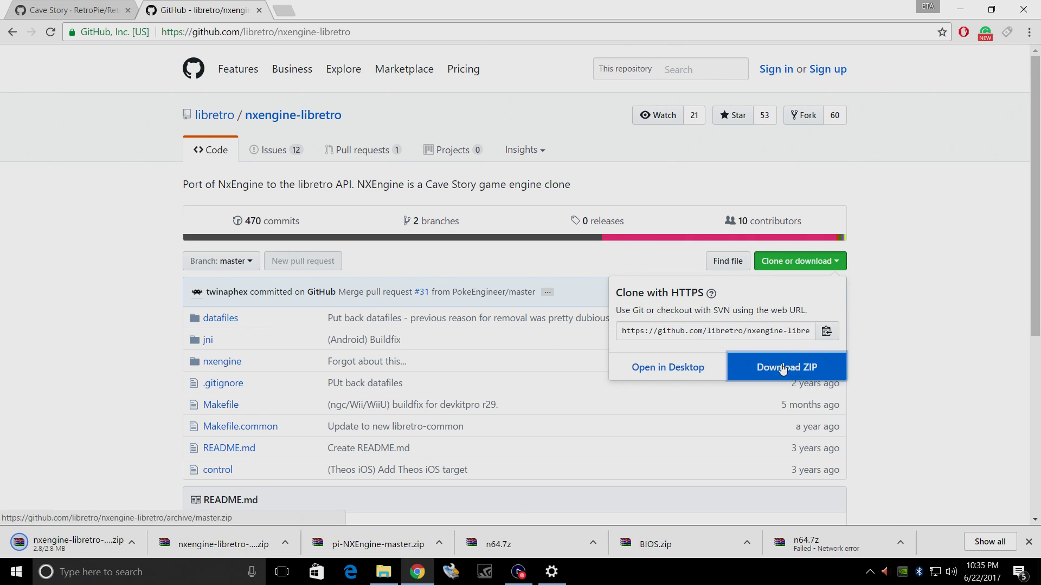
left_click_drag(611, 8, 1038, 38)
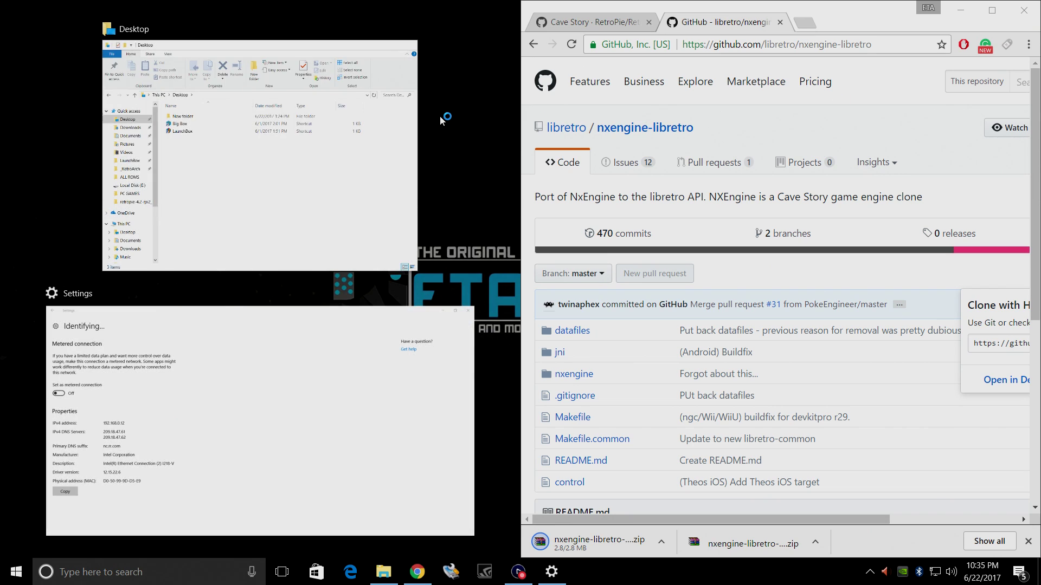
left_click(440, 116)
left_click(575, 548)
left_click_drag(575, 547, 275, 153)
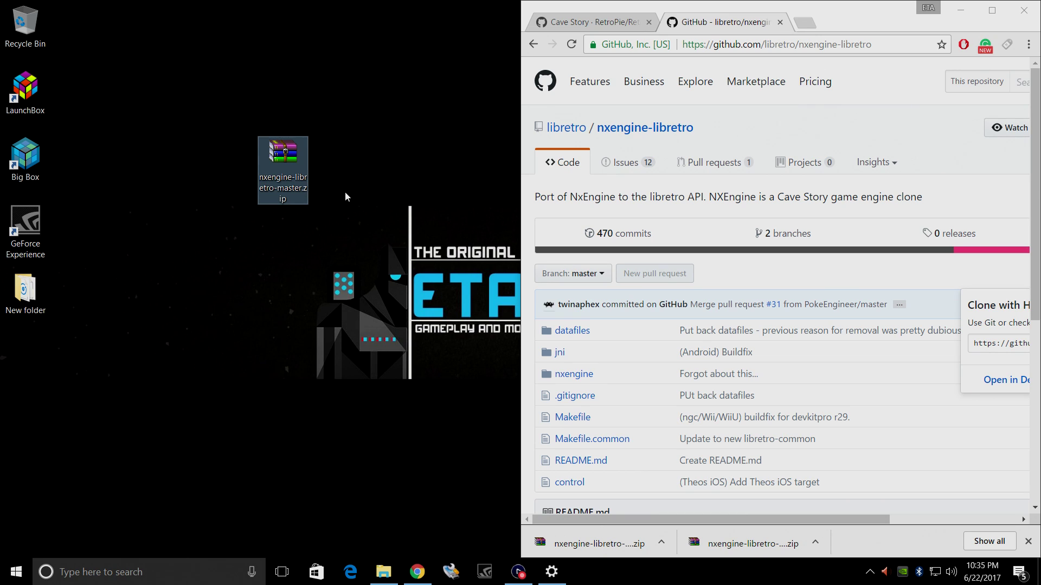
left_click(960, 16)
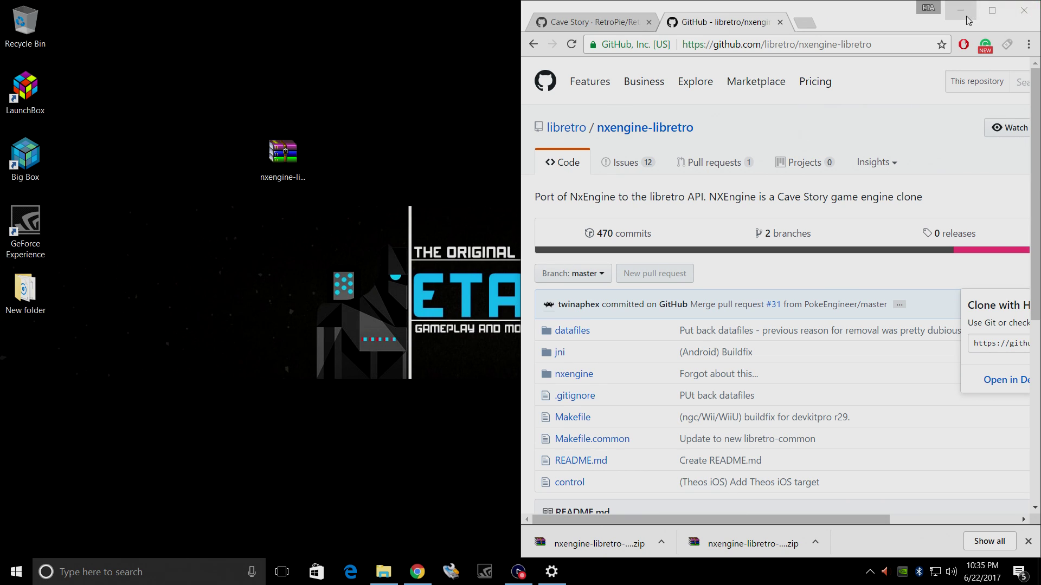
Extract nxengine-libretro-master.zip into its own nxengine-libretro-master folder on the desktop.
right_click(293, 156)
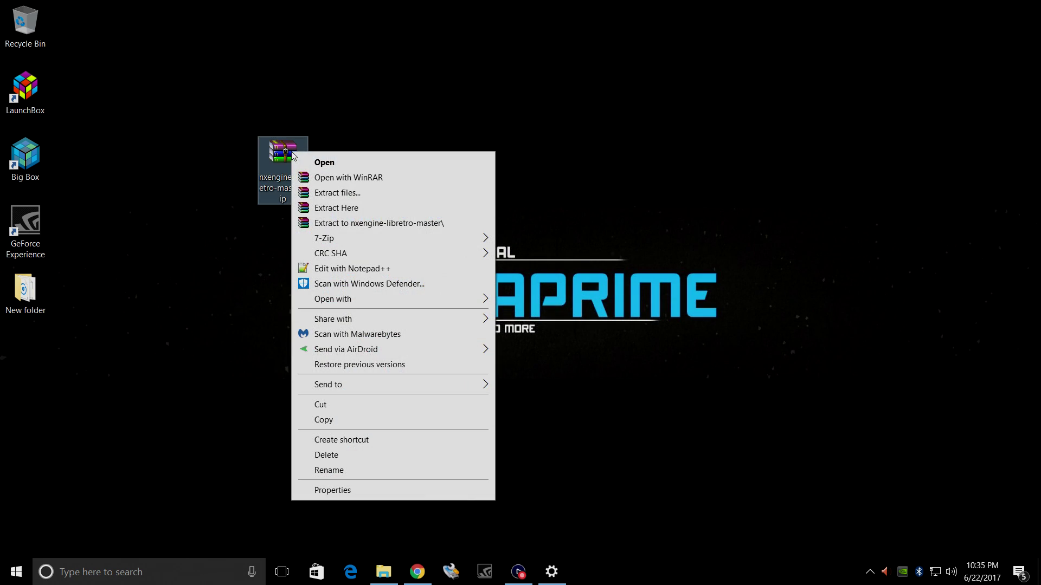
left_click(376, 221)
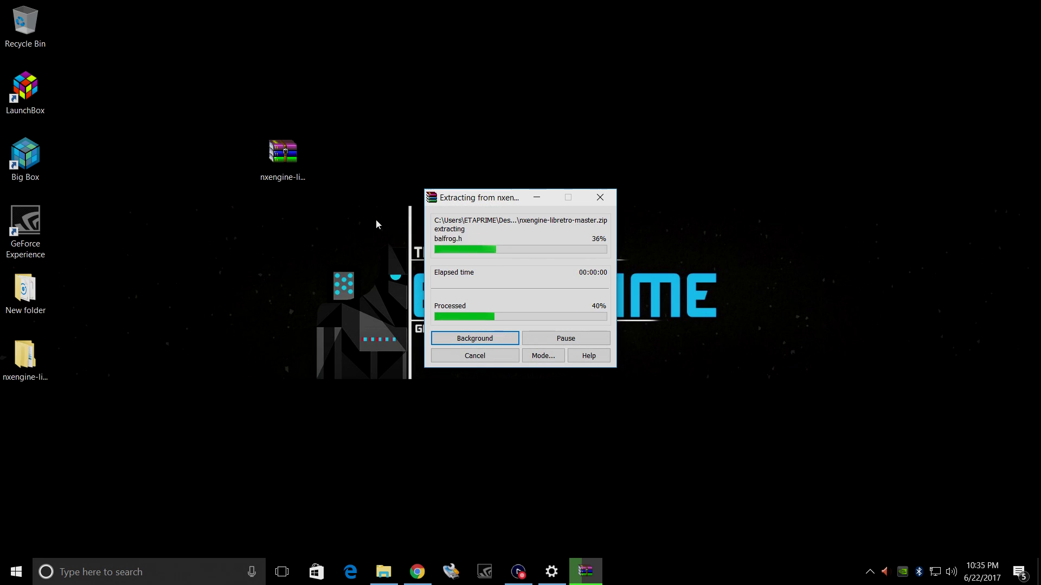
left_click_drag(23, 360, 391, 103)
Open nxengine-libretro-master > nxengine-libretro-master > datafiles.
double_click(332, 92)
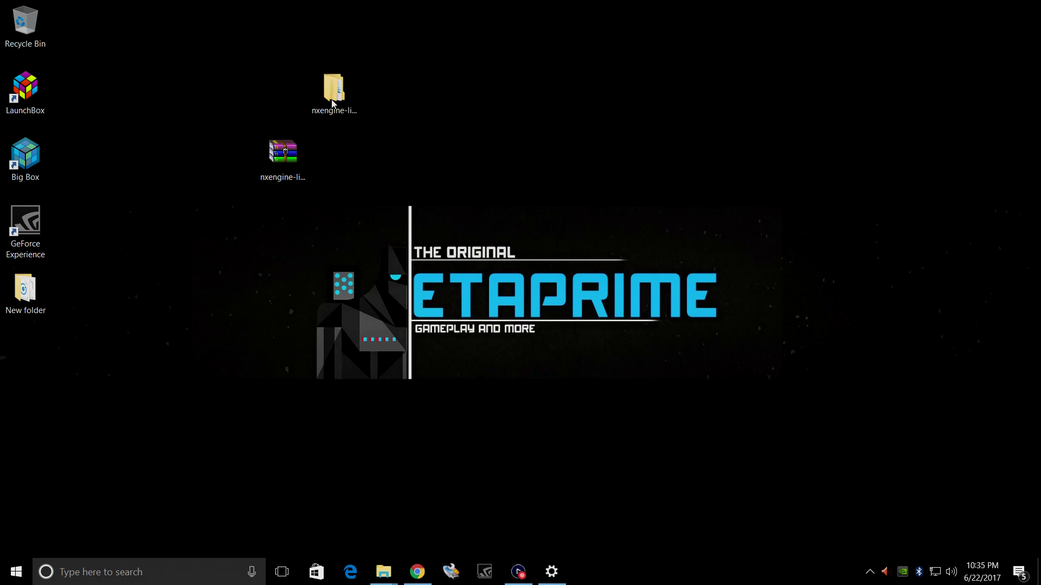
double_click(352, 179)
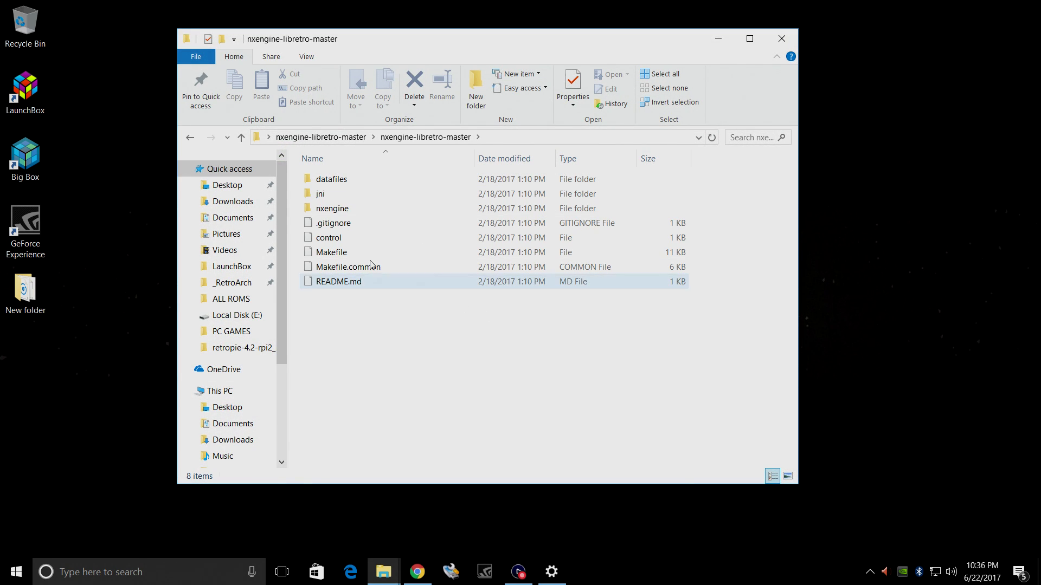
double_click(328, 181)
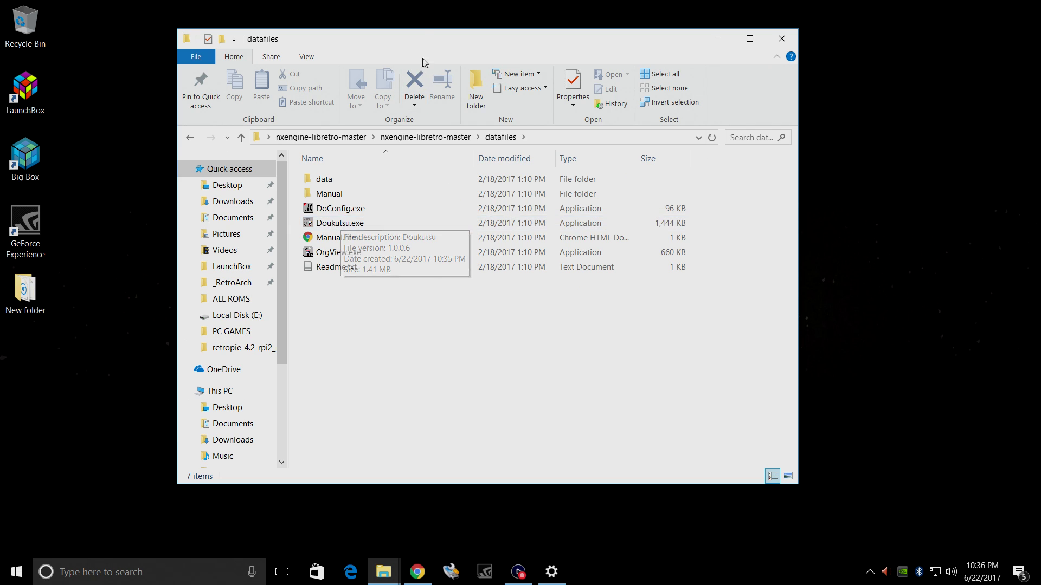
Snap the datafiles window to the left half and the Desktop window to the right.
left_click_drag(425, 46, 7, 77)
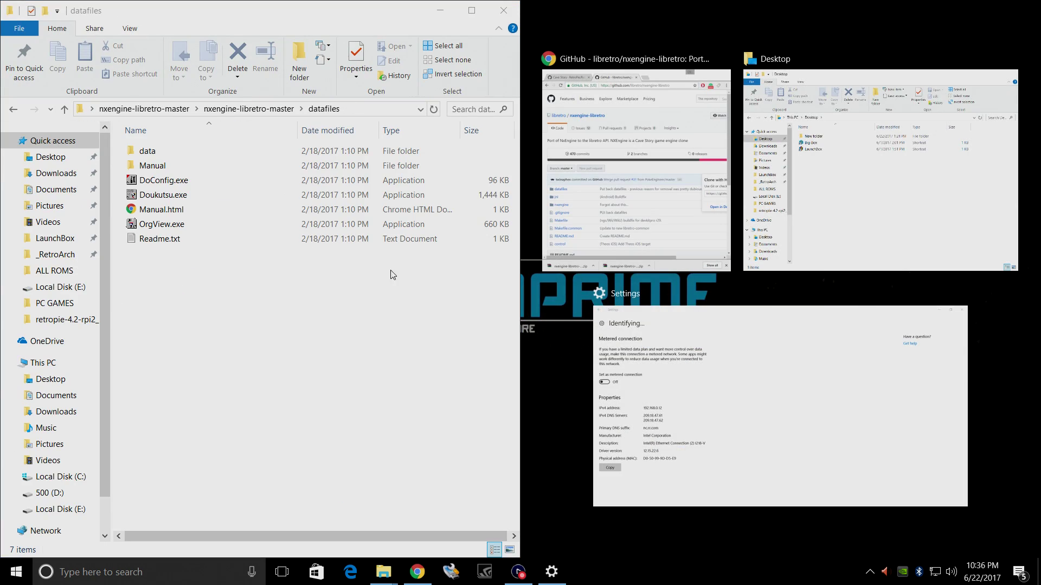
left_click(674, 12)
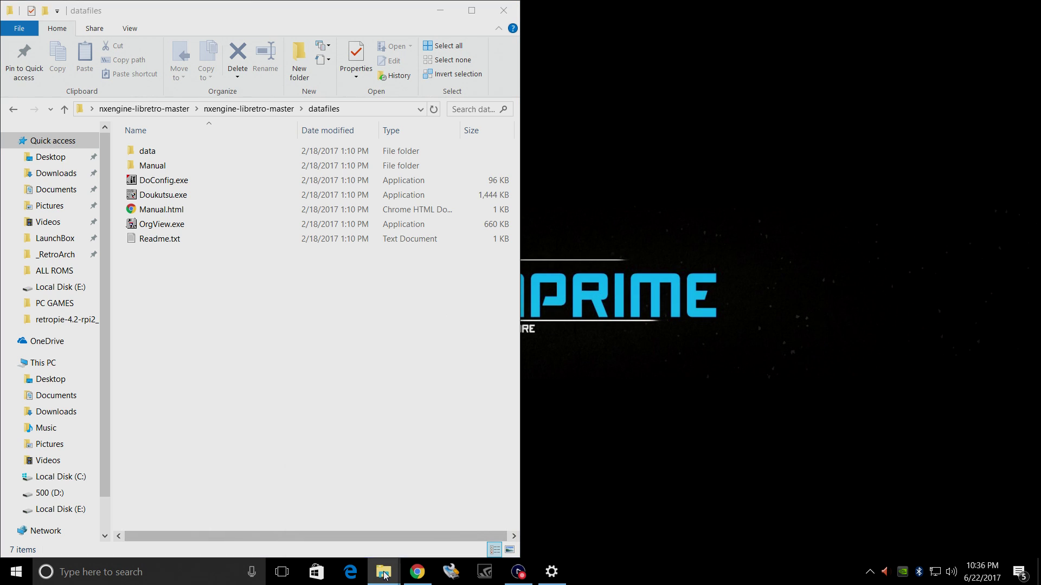
mouse_move(383, 572)
left_click(357, 508)
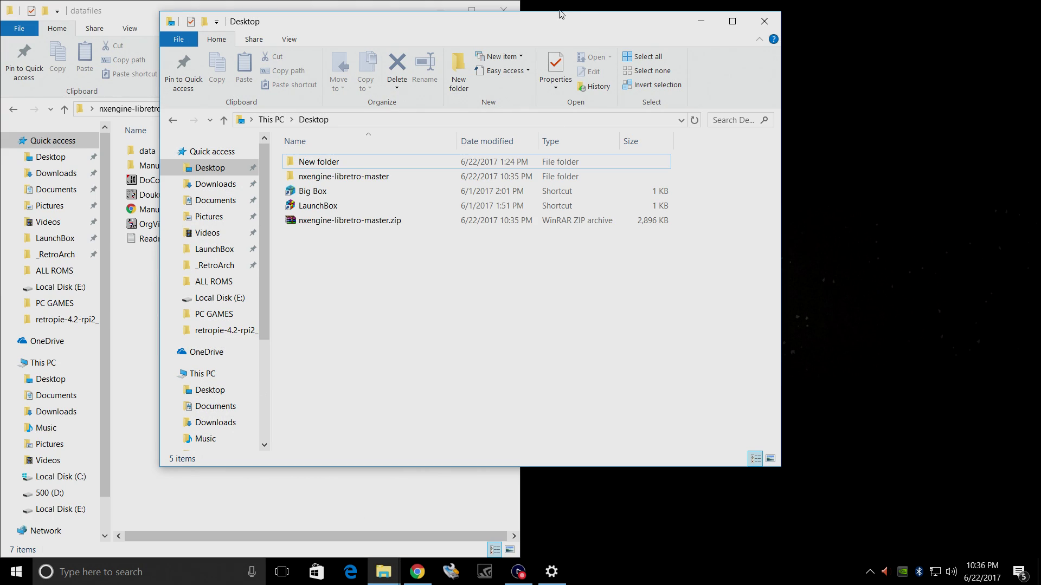
key("super+Right")
Navigate the right window to \\RETROPIE.
left_click(697, 109)
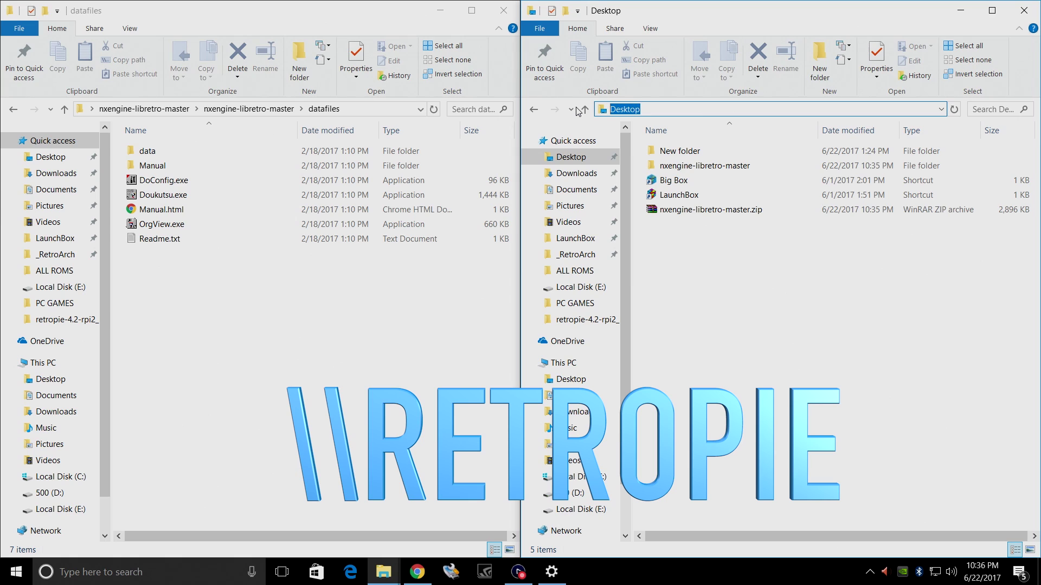
type("\\\\RETROPE")
key("BackSpace")
type("IE")
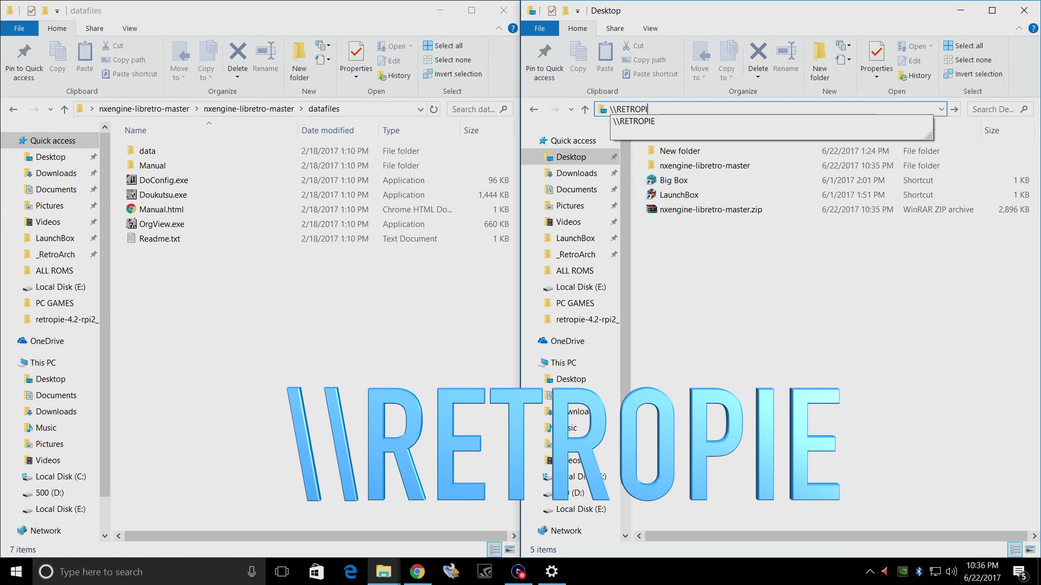
key("Return")
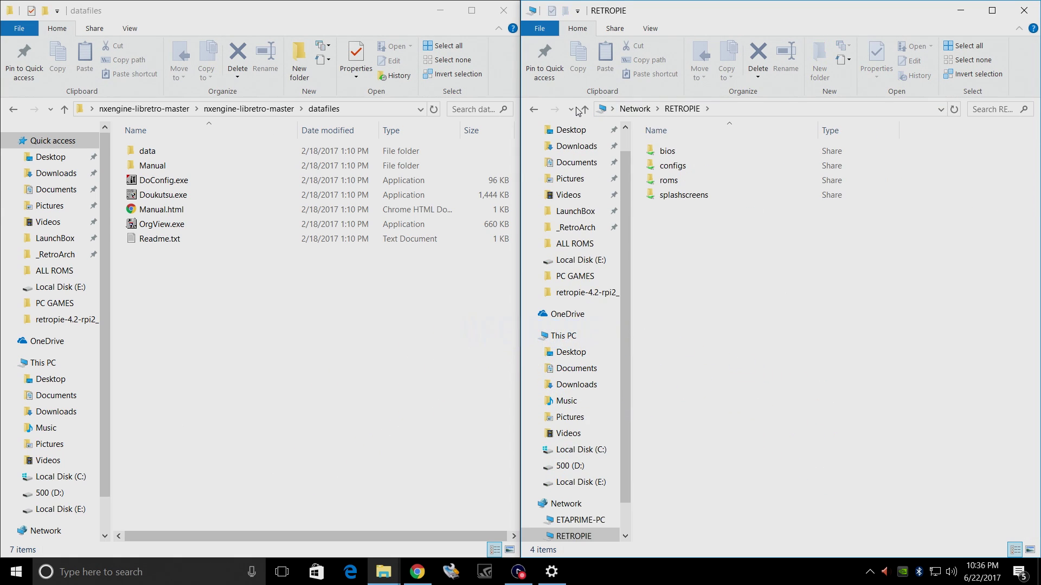
Open the roms share and its ports folder.
double_click(672, 181)
scroll(694, 377, "down", 2)
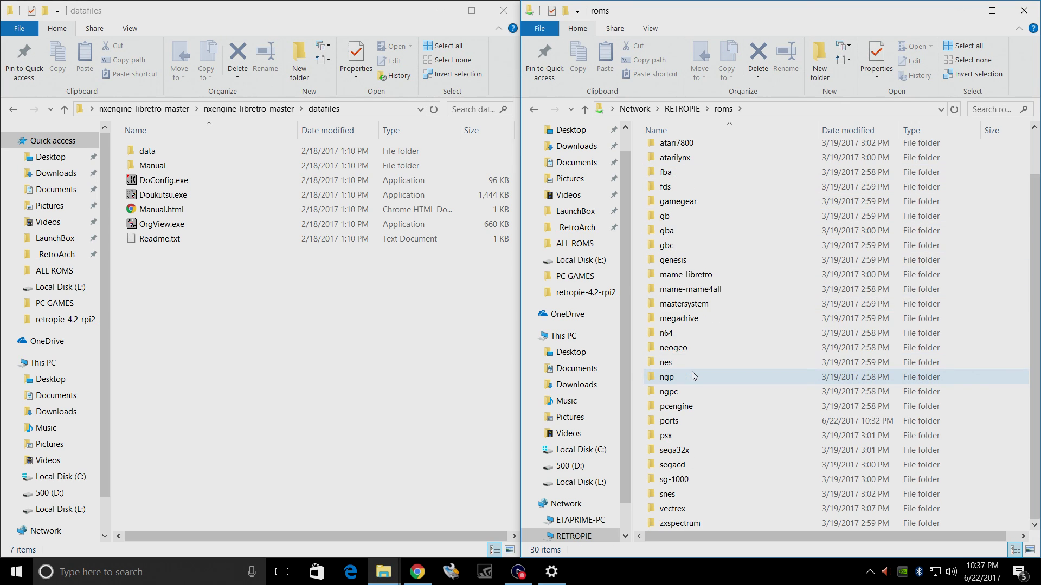
double_click(679, 424)
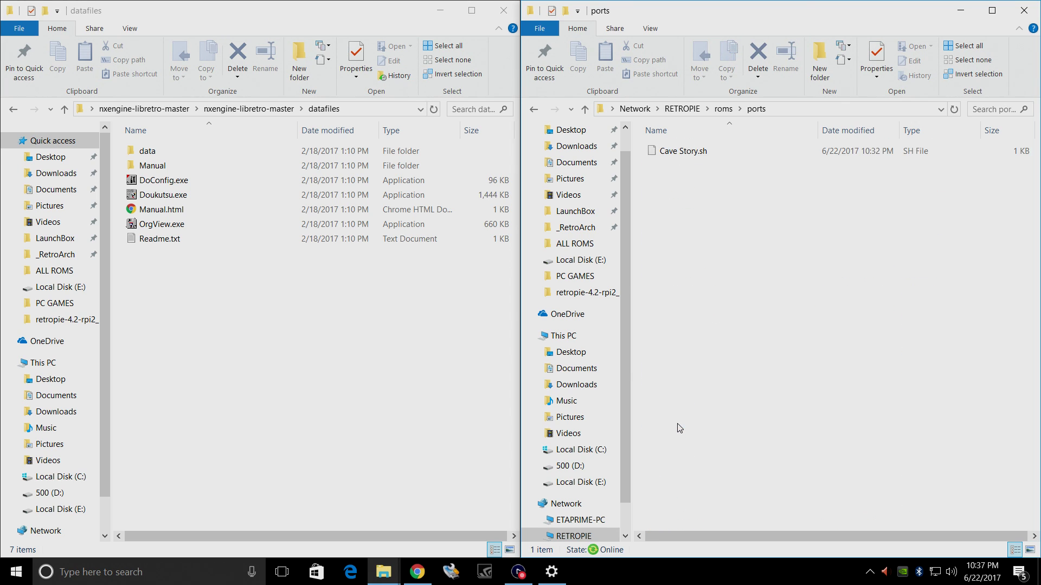
Create a new folder named CaveStory in ports.
right_click(691, 225)
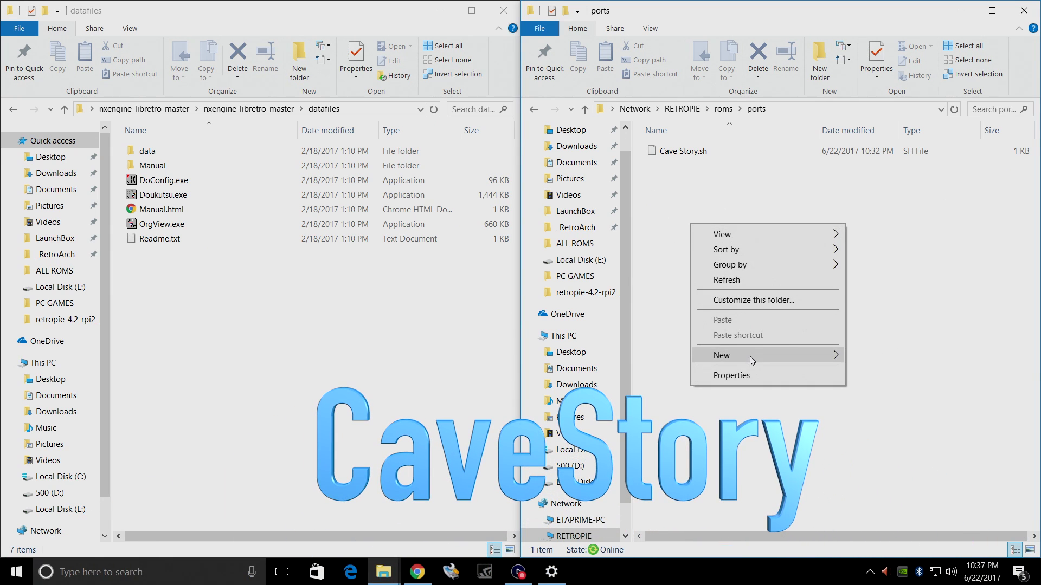
mouse_move(750, 356)
left_click(896, 359)
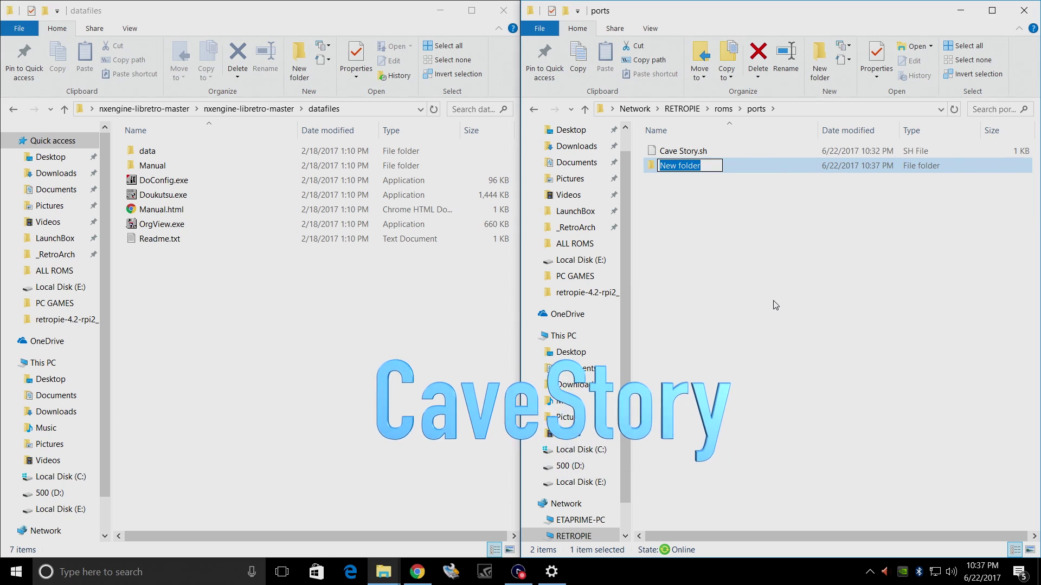
type("CaveStory")
key("Return")
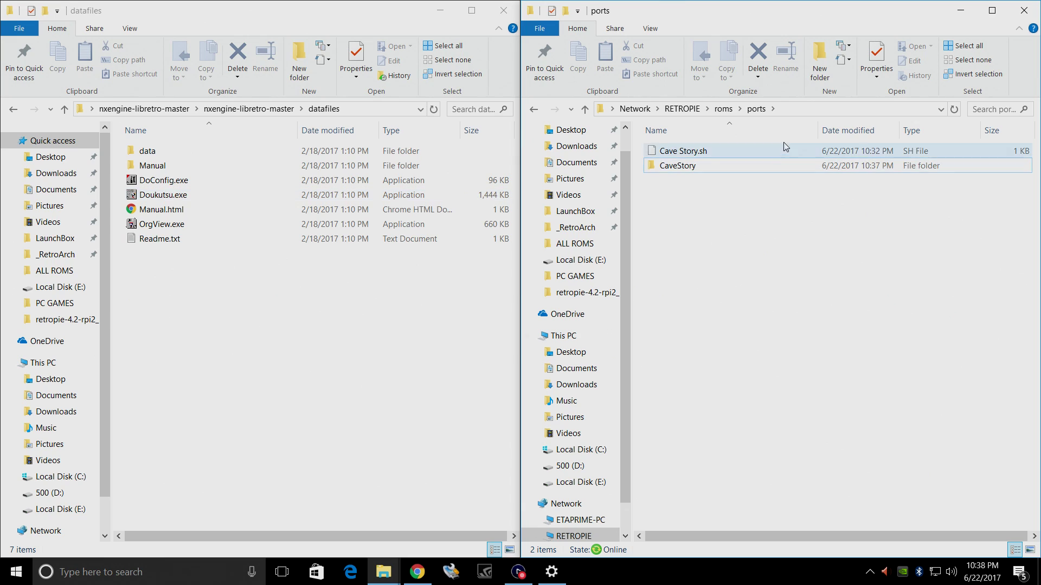
Open CaveStory and copy the data folder and Doukutsu.exe into it from datafiles.
left_click(670, 168)
double_click(696, 171)
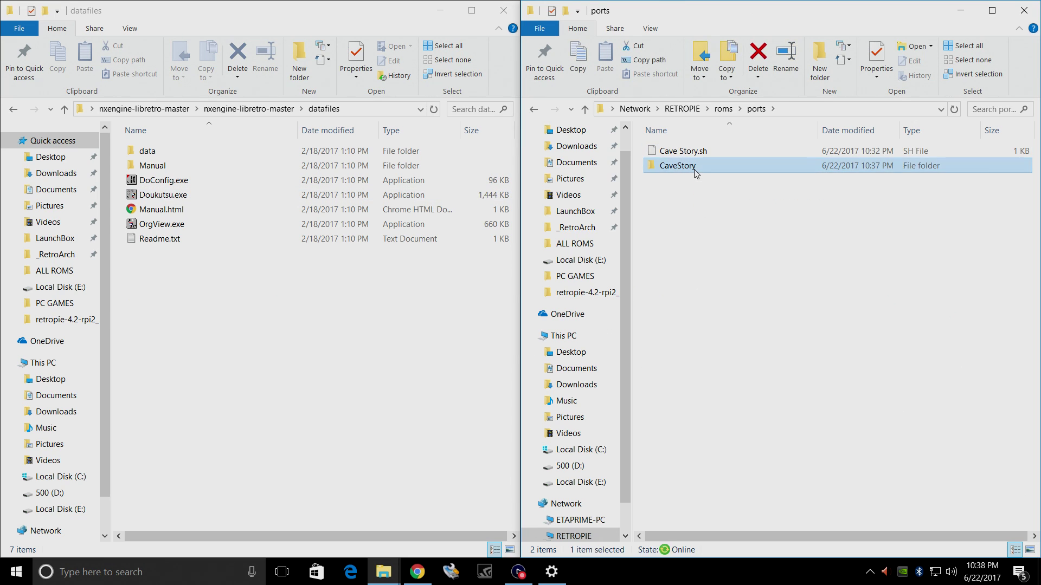
left_click_drag(149, 153, 733, 240)
left_click(204, 197)
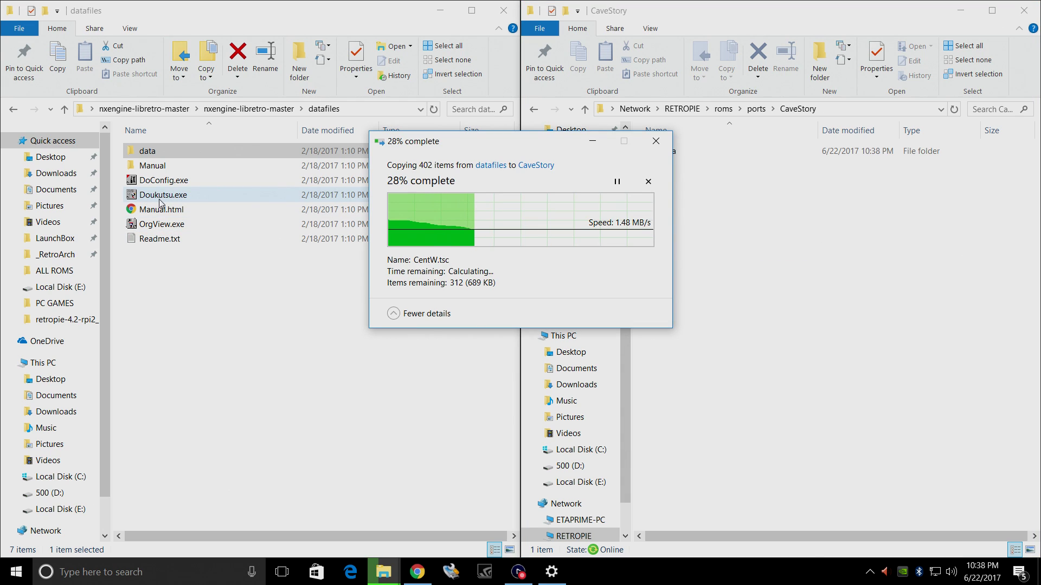
left_click(735, 195)
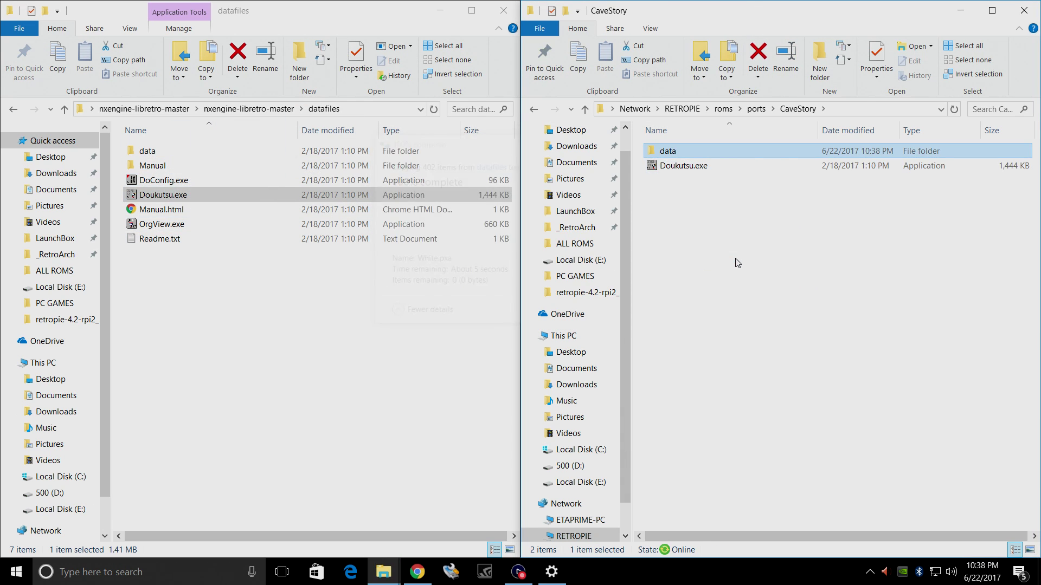
left_click(737, 263)
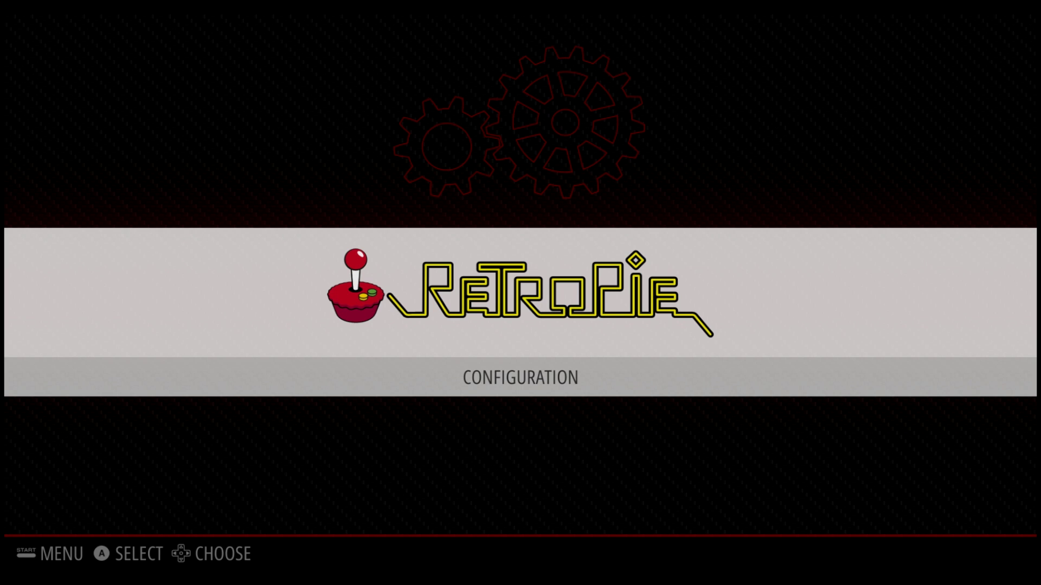
Restart EmulationStation from the Quit menu, then open Ports and launch Cave Story.
key("Return")
key("Down")
key("Down")
key("Down")
key("Down")
key("Down")
key("Return")
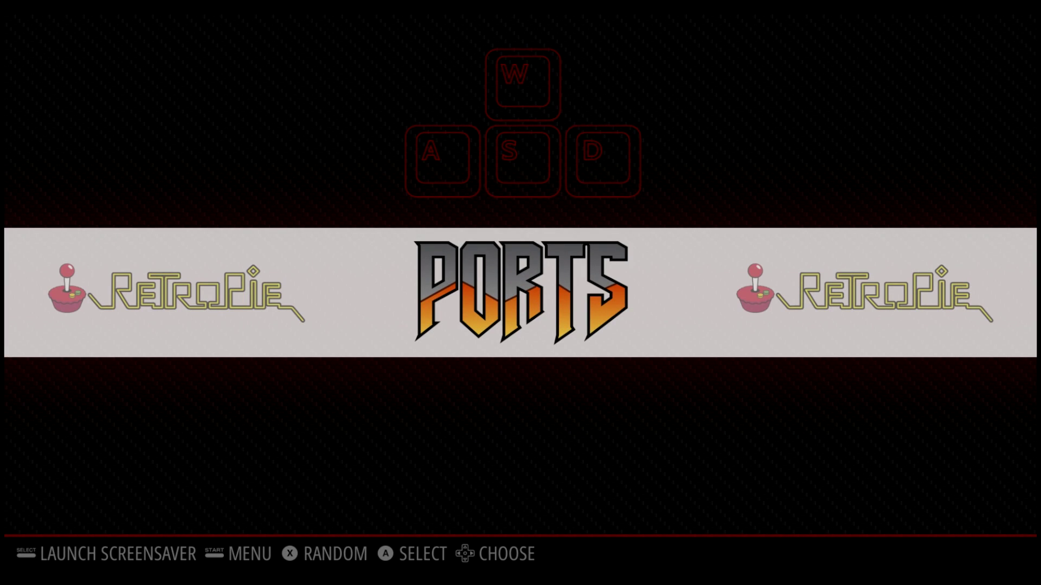
key("Return")
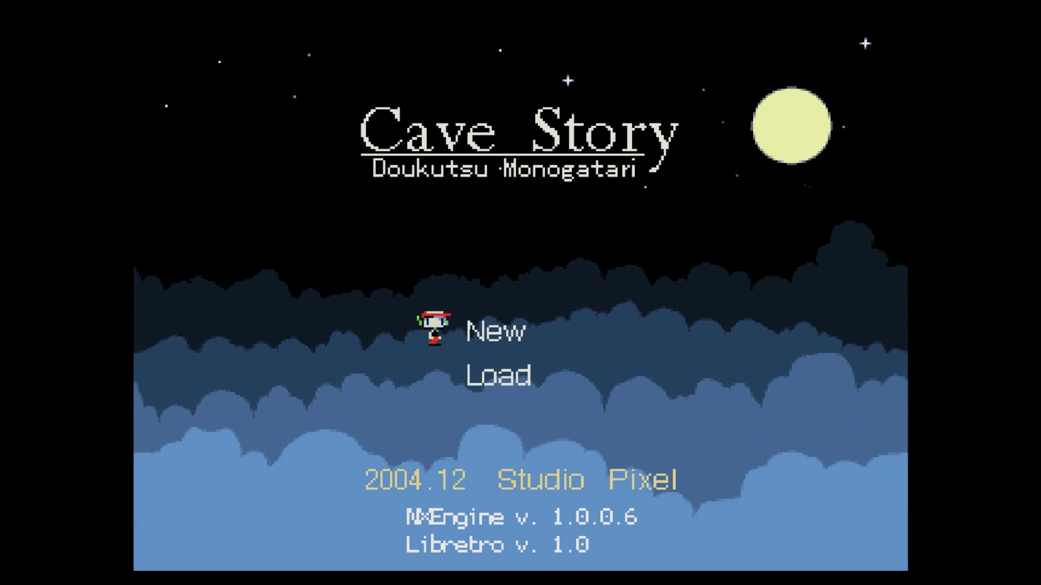
Start a new Cave Story game and advance past the transmission message and opening dialog with the Z key.
key("z")
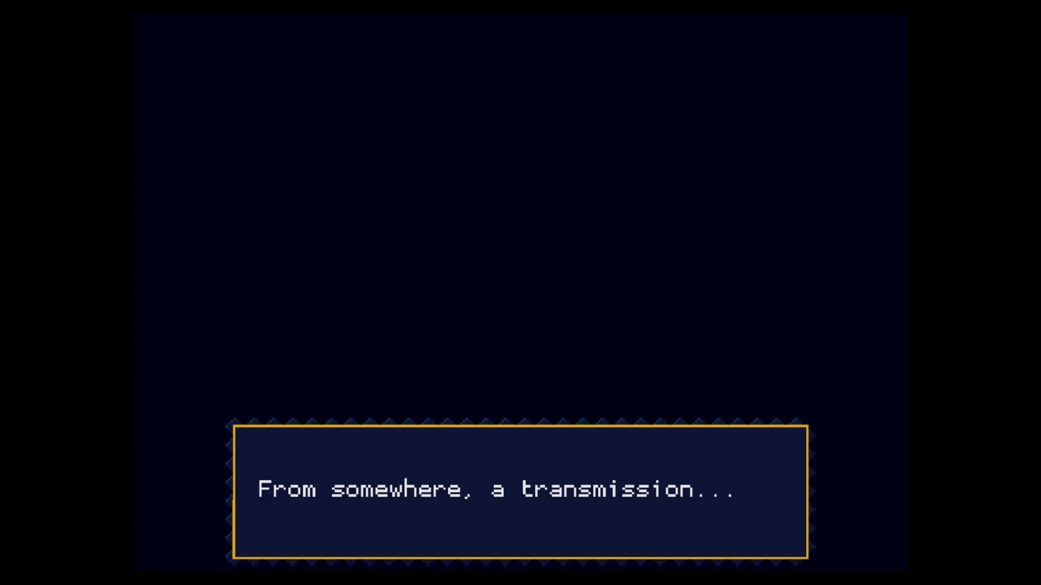
key("z")
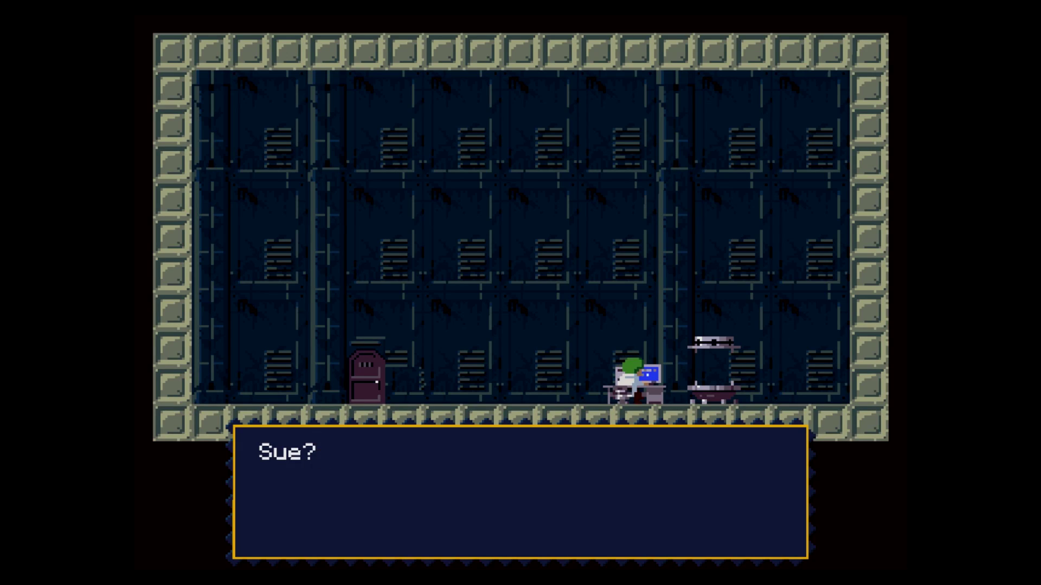
key("z")
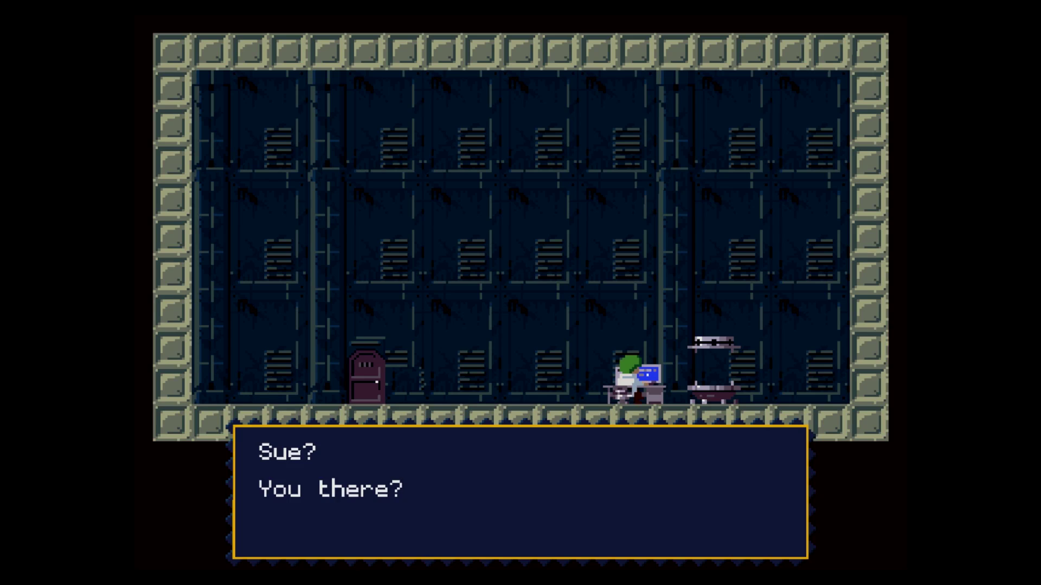
key("z")
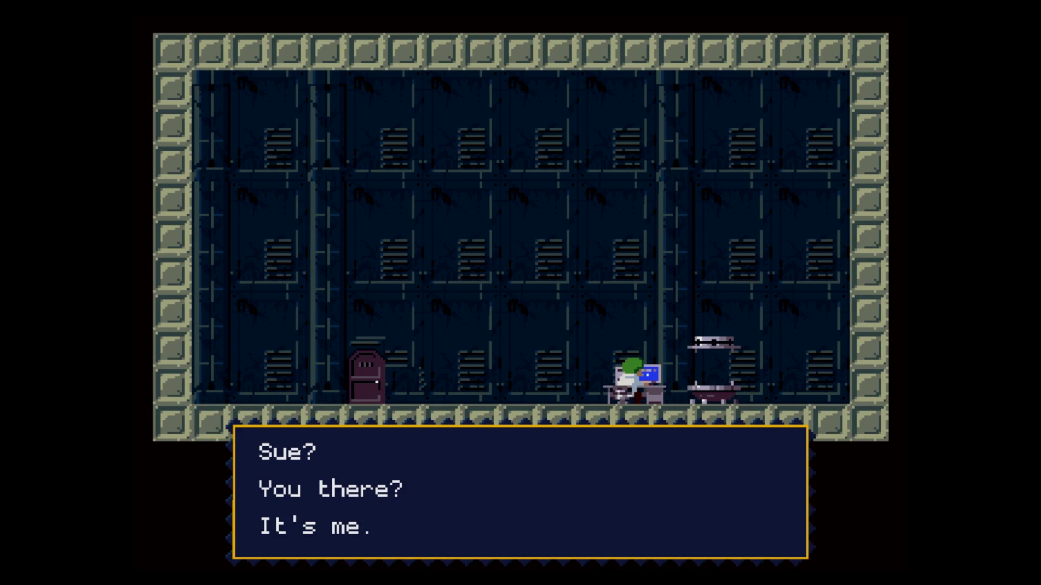
key("z")
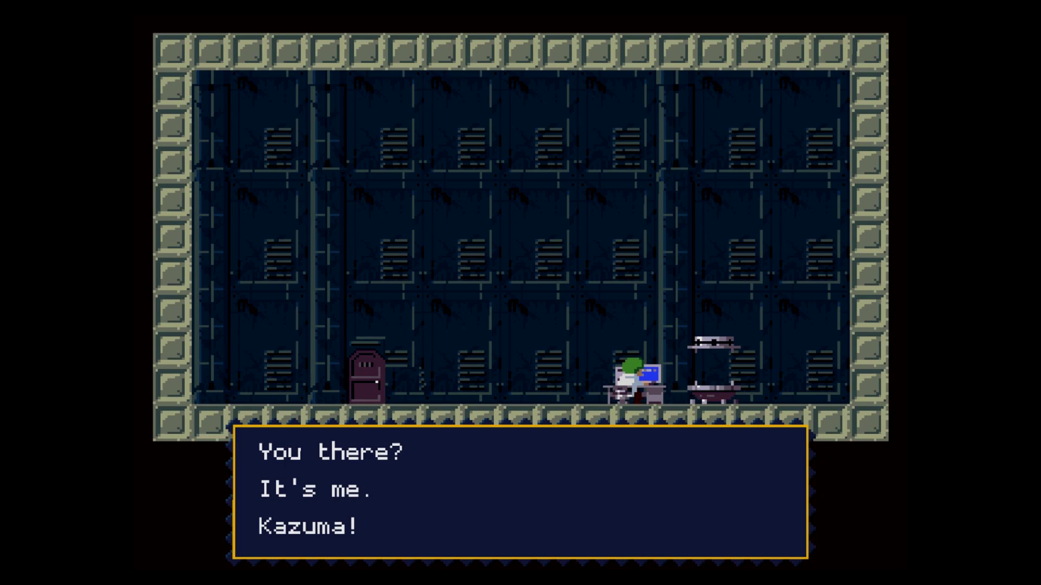
key("z")
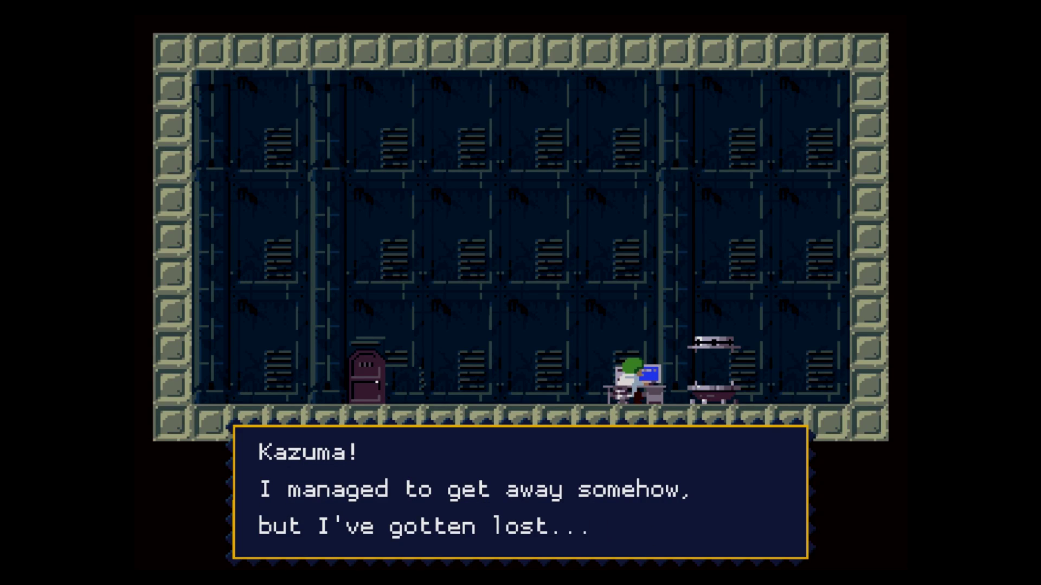
key("z")
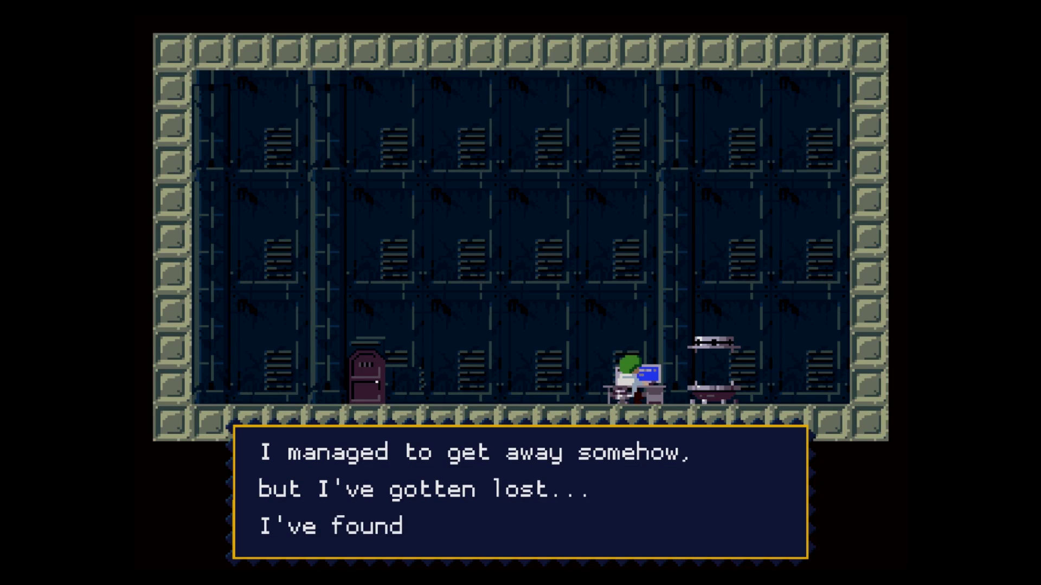